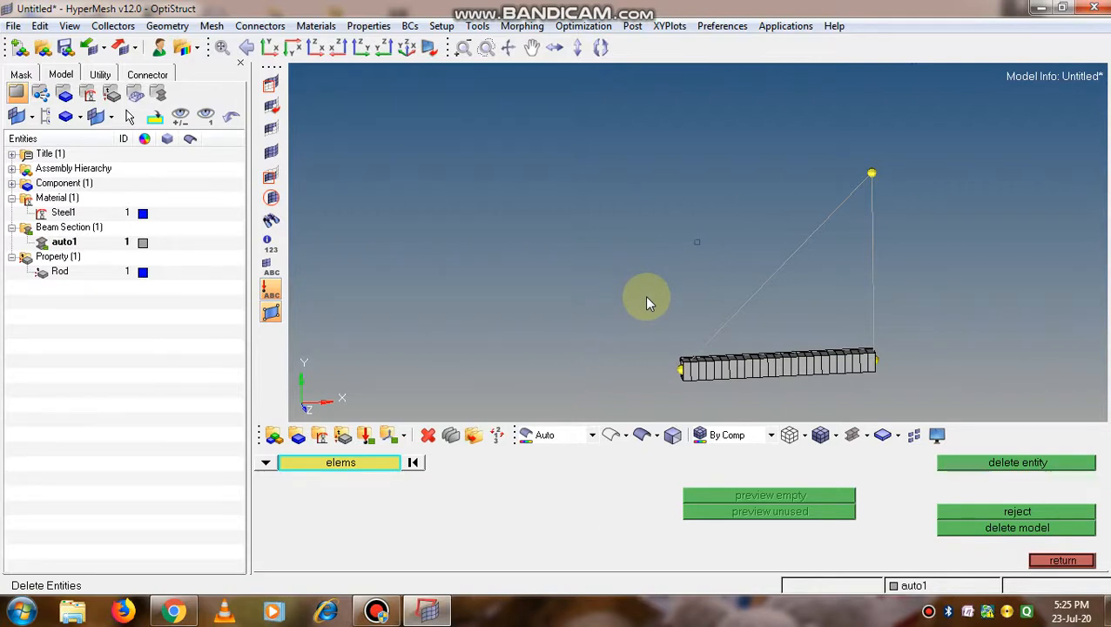
Start a new property named Bar and turn off copying its settings from the Rod property
{"action": "left_click_drag", "start_coordinate": [645, 302], "coordinate": [563, 286], "text": "ctrl"}
{"action": "left_click_drag", "start_coordinate": [710, 206], "coordinate": [419, 222], "text": "ctrl"}
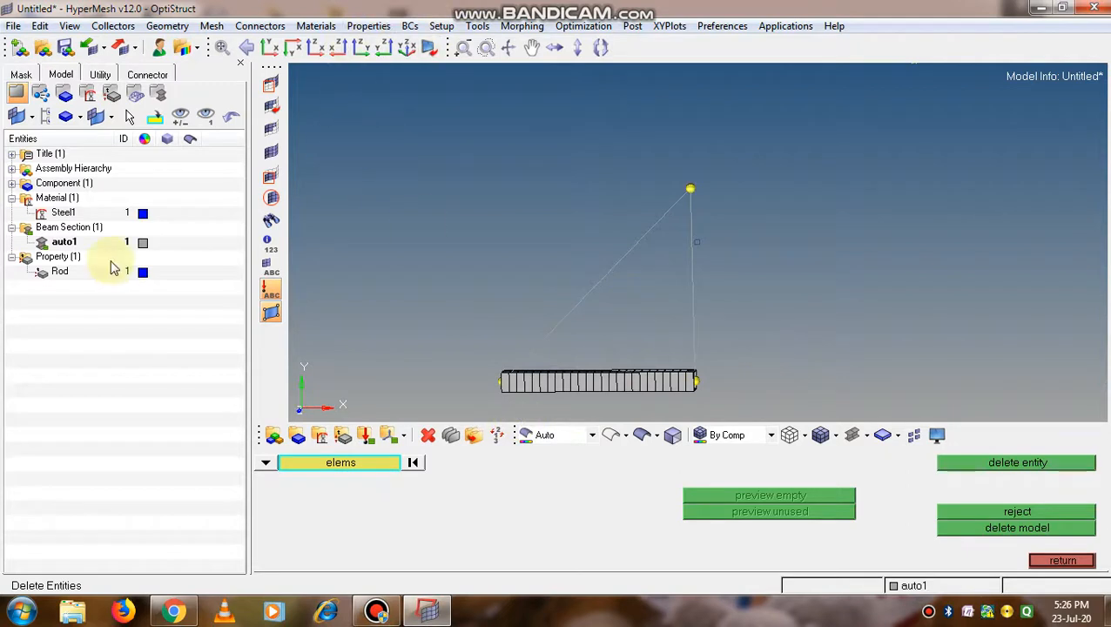
{"action": "left_click", "coordinate": [51, 261]}
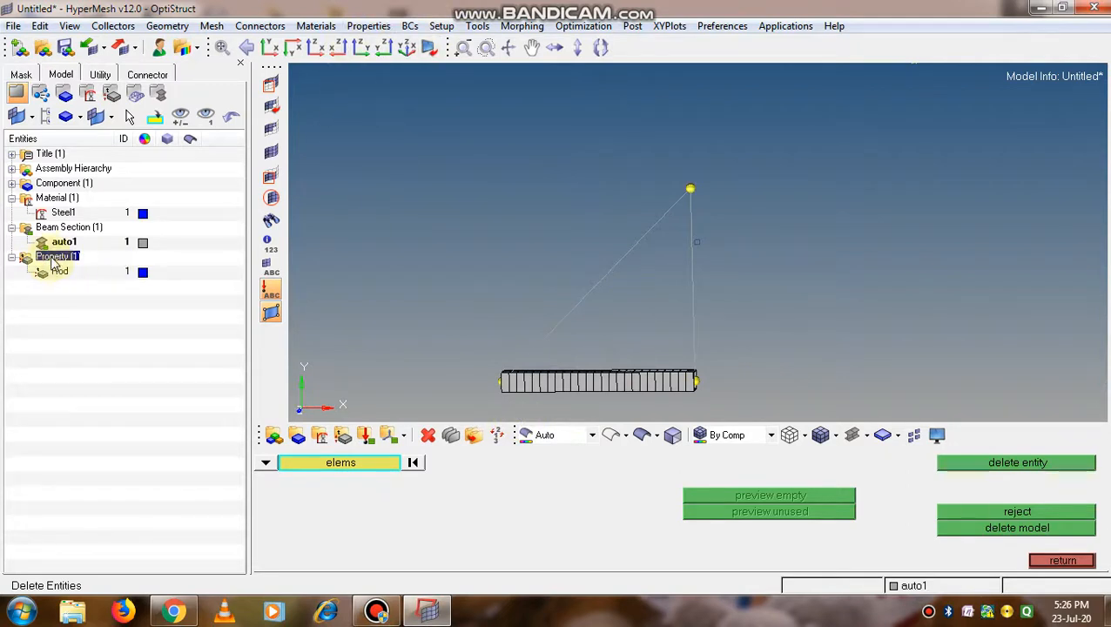
{"action": "right_click", "coordinate": [53, 261]}
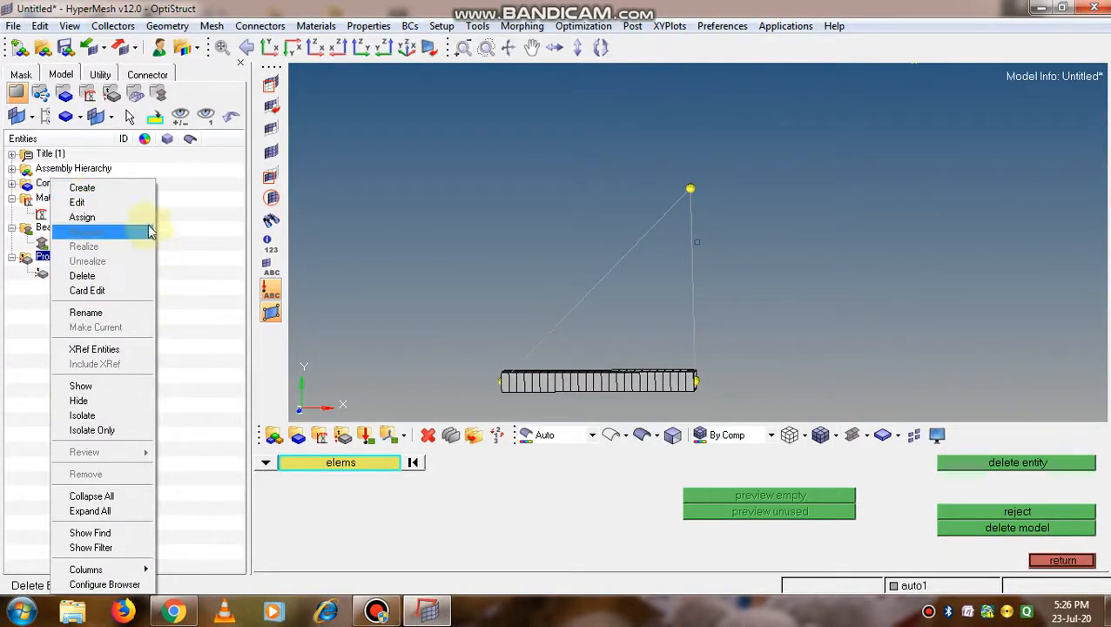
{"action": "left_click", "coordinate": [103, 189]}
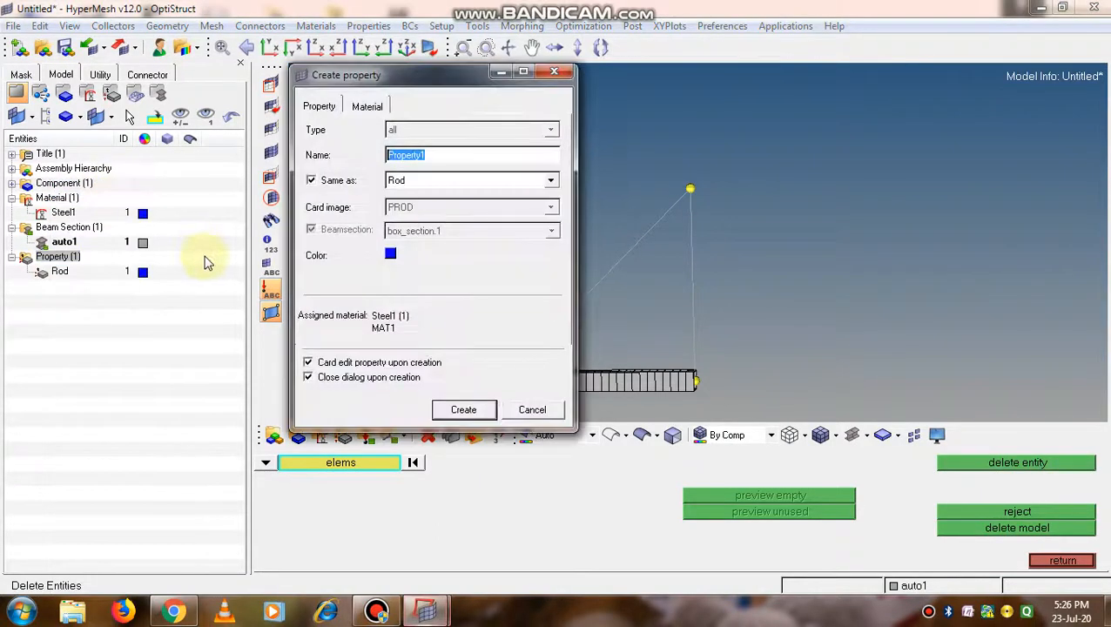
{"action": "left_click", "coordinate": [520, 159]}
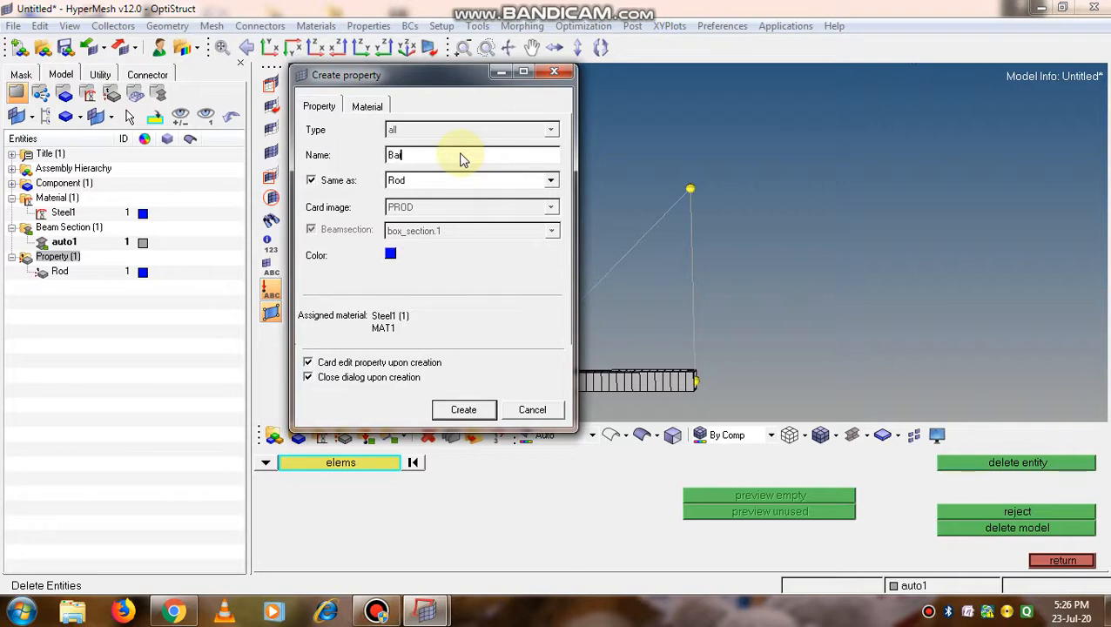
{"action": "type", "text": "r"}
{"action": "left_click", "coordinate": [501, 183]}
{"action": "left_click", "coordinate": [492, 177]}
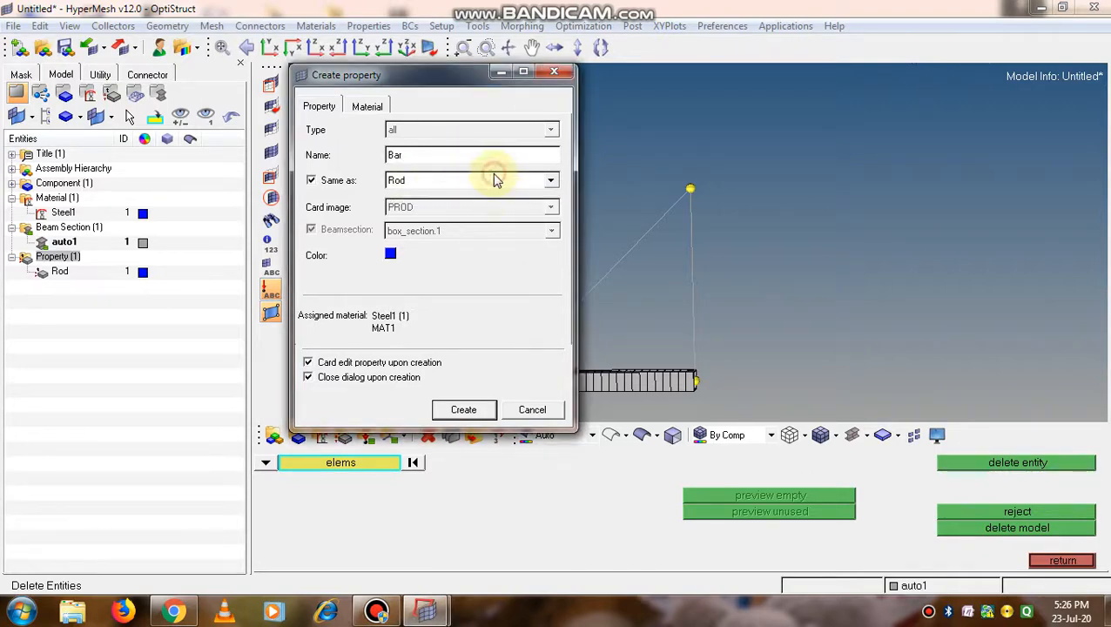
{"action": "left_click", "coordinate": [312, 181]}
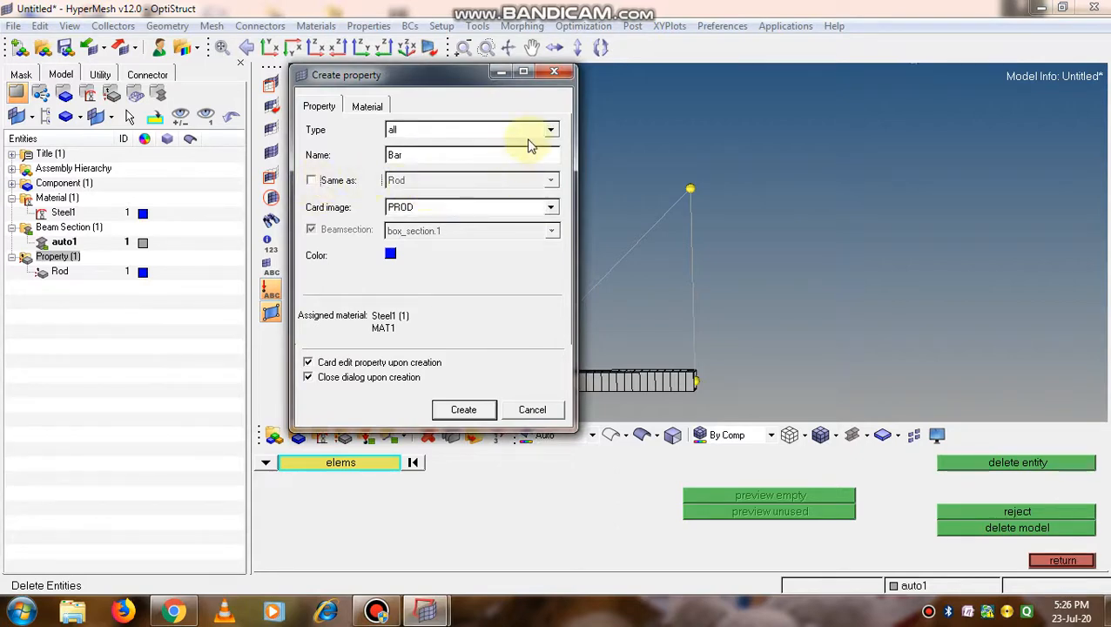
Set the Bar property's type to 1D and its card image to PBAR
{"action": "left_click", "coordinate": [550, 130]}
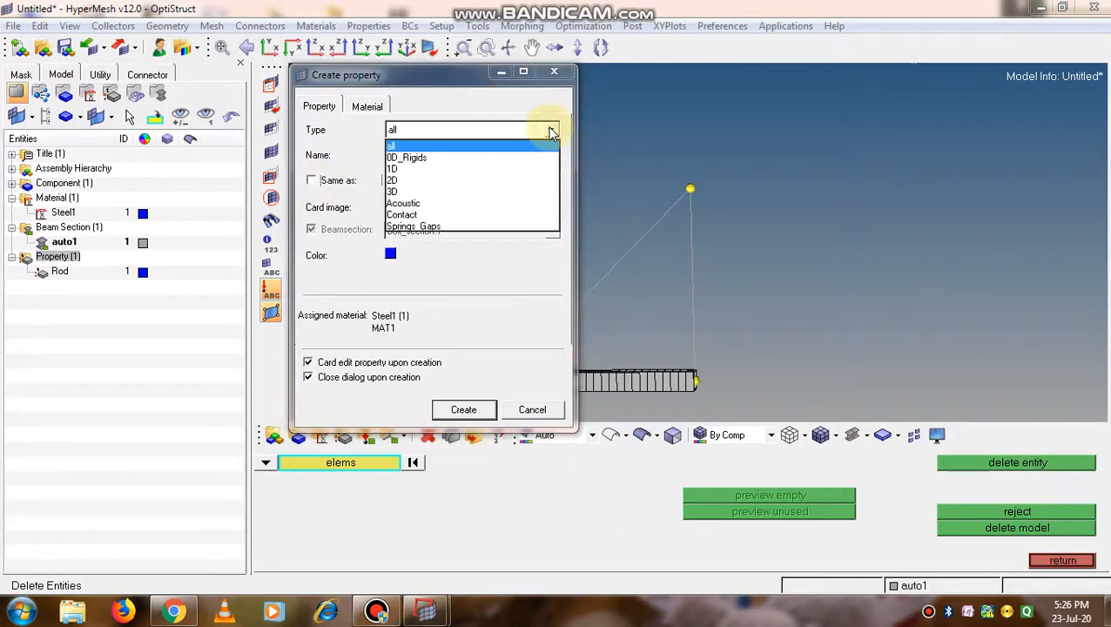
{"action": "left_click", "coordinate": [408, 169]}
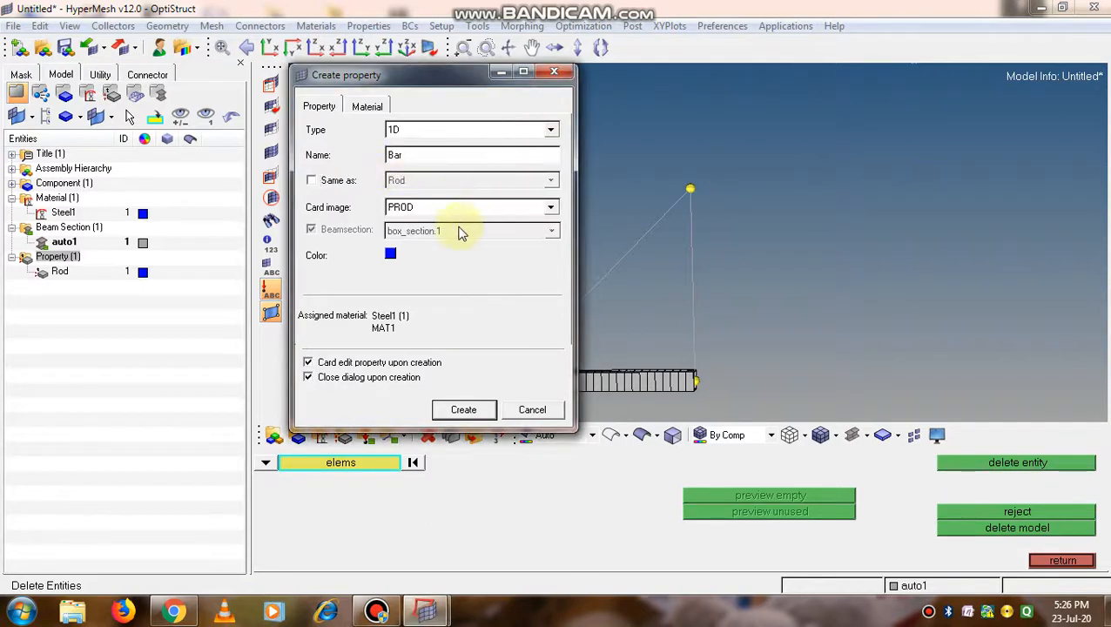
{"action": "left_click", "coordinate": [546, 208]}
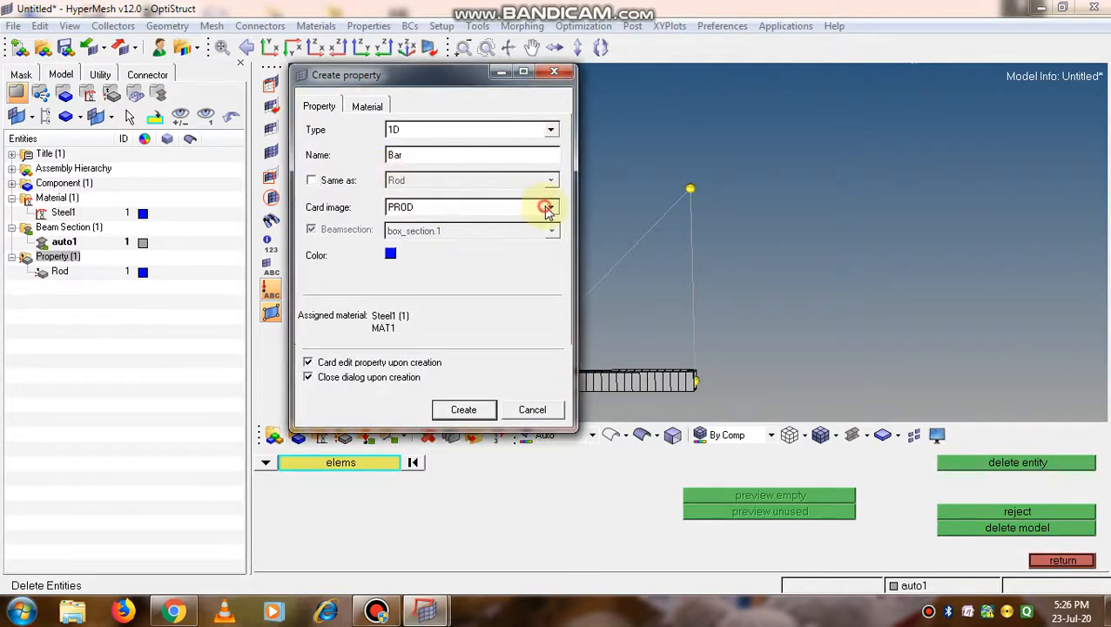
{"action": "left_click", "coordinate": [549, 209]}
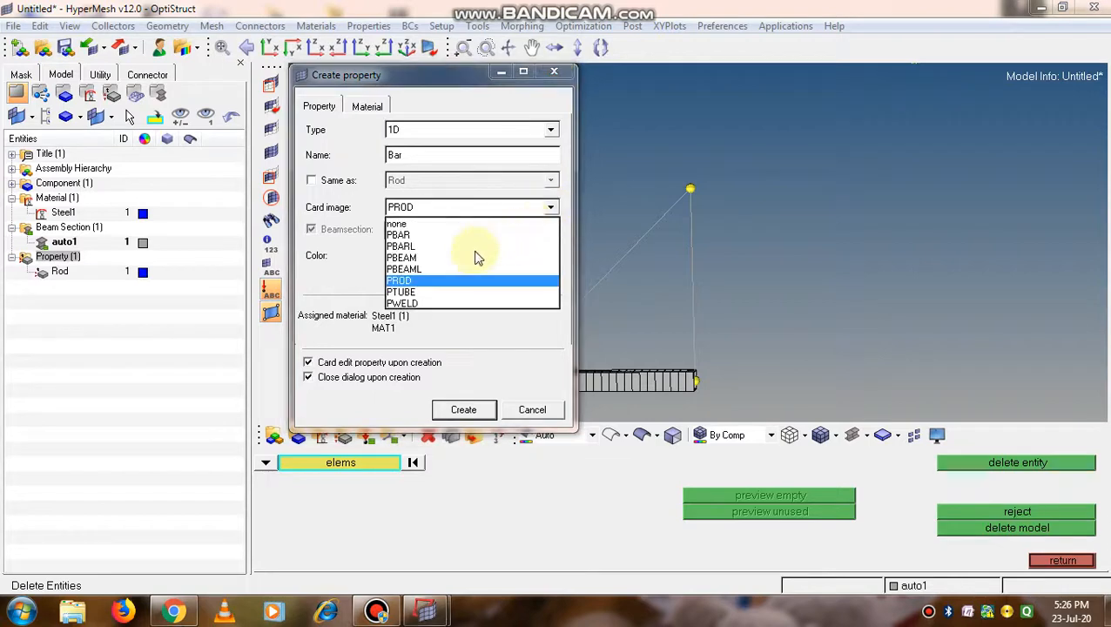
{"action": "left_click", "coordinate": [399, 235]}
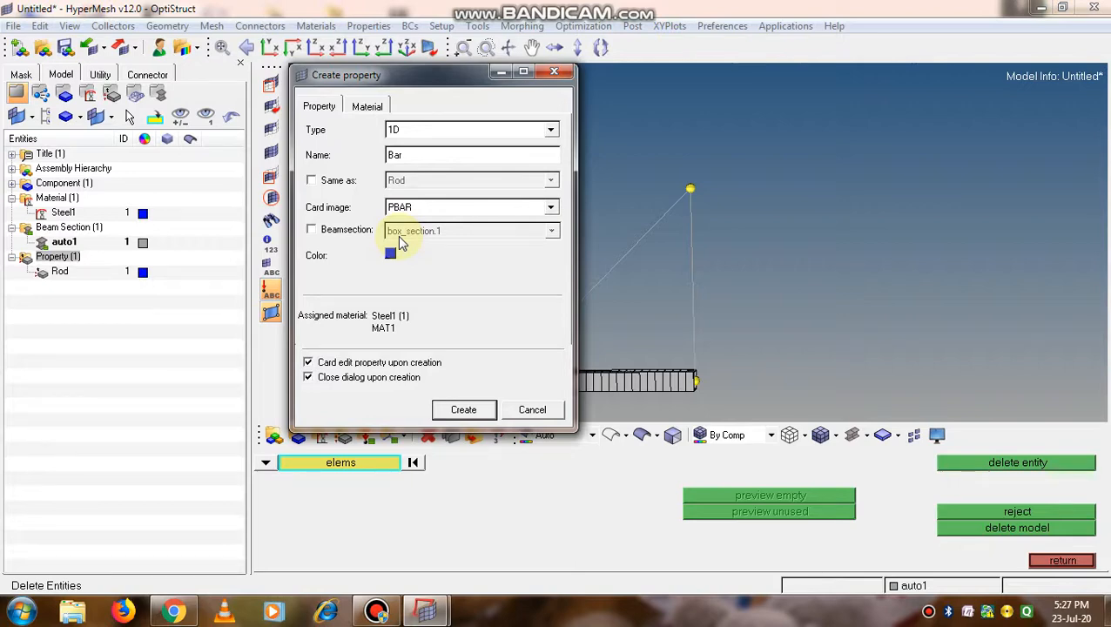
Assign beam section circle_section.2 to the Bar property, create it and accept its card values
{"action": "left_click", "coordinate": [311, 230]}
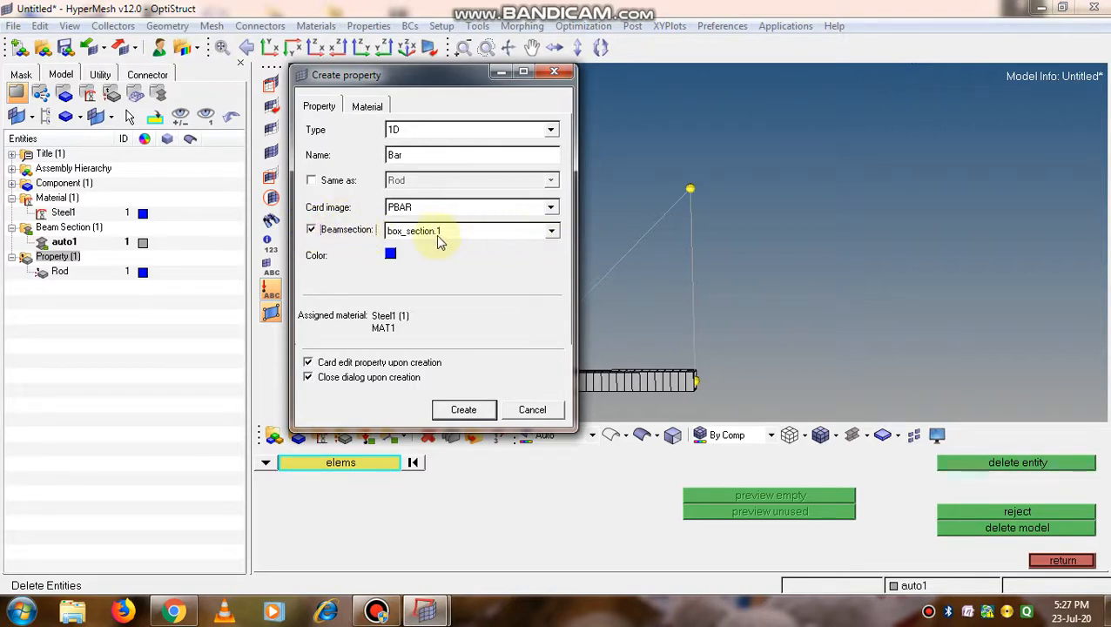
{"action": "left_click", "coordinate": [551, 232]}
{"action": "left_click", "coordinate": [553, 234]}
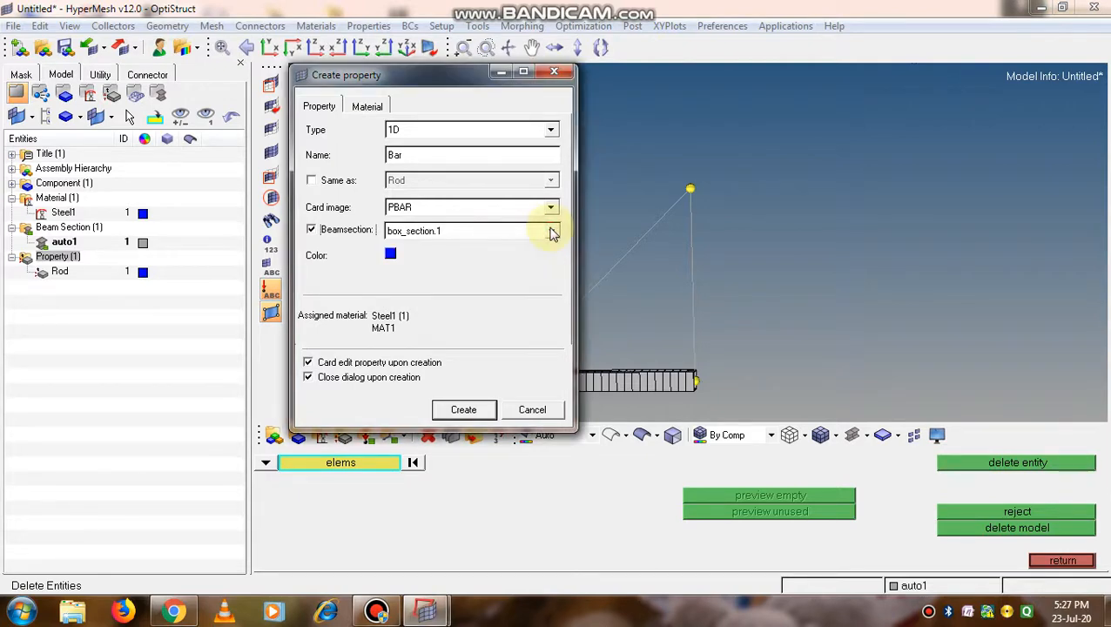
{"action": "left_click", "coordinate": [553, 234]}
{"action": "left_click", "coordinate": [446, 258]}
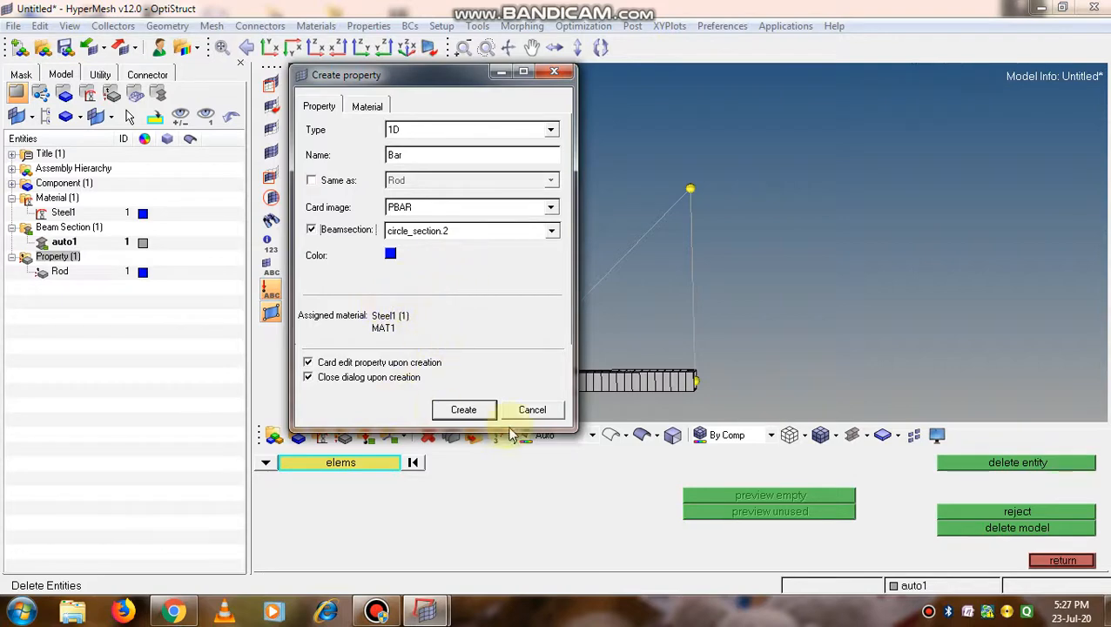
{"action": "left_click", "coordinate": [464, 410]}
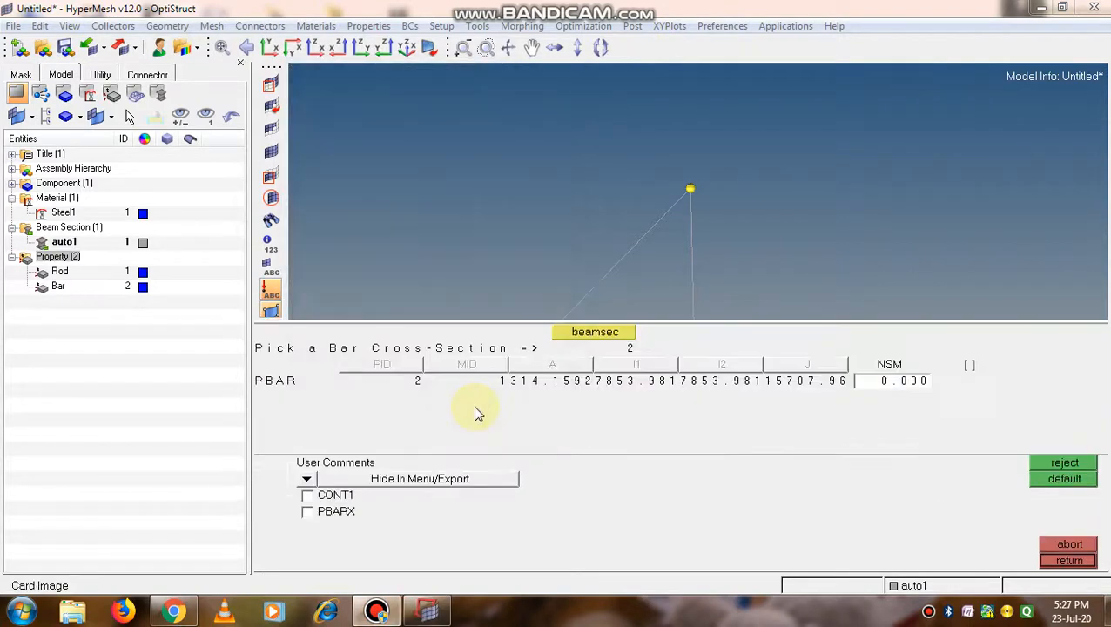
{"action": "left_click", "coordinate": [1061, 560]}
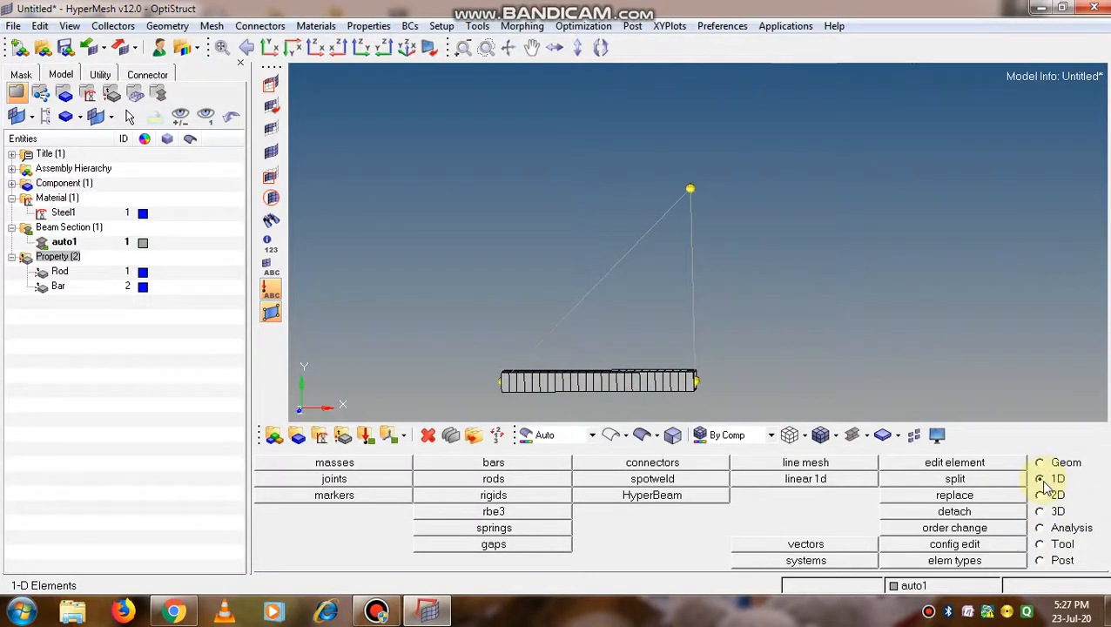
Set up a 1D line mesh with the bar2 element configuration and the Bar property
{"action": "left_click", "coordinate": [808, 463]}
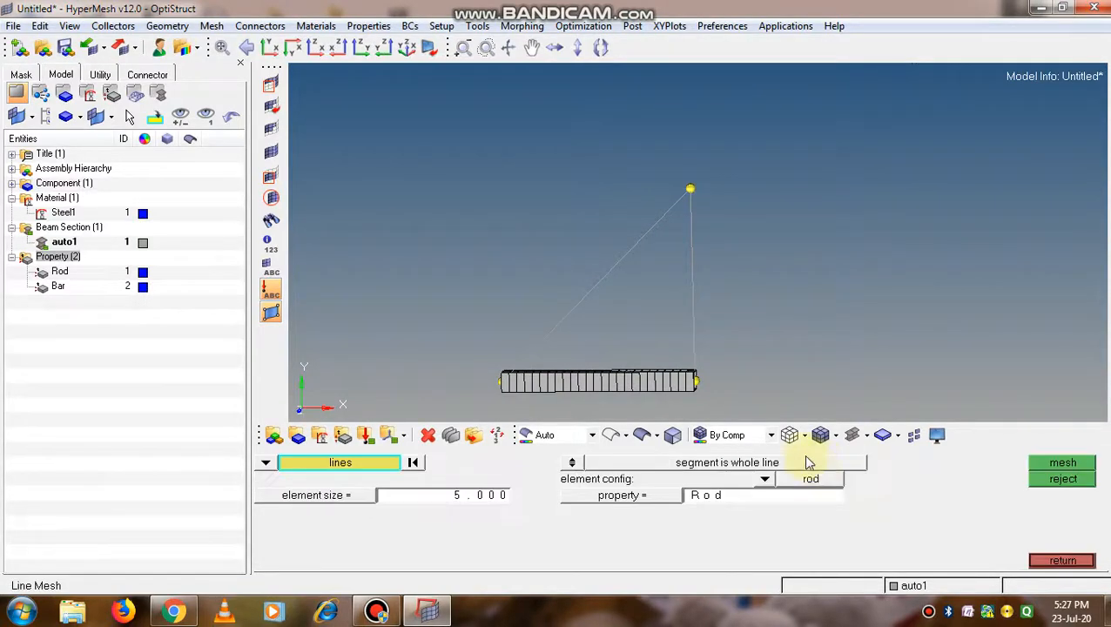
{"action": "scroll", "coordinate": [563, 271], "scroll_direction": "down", "scroll_amount": 4, "text": "ctrl"}
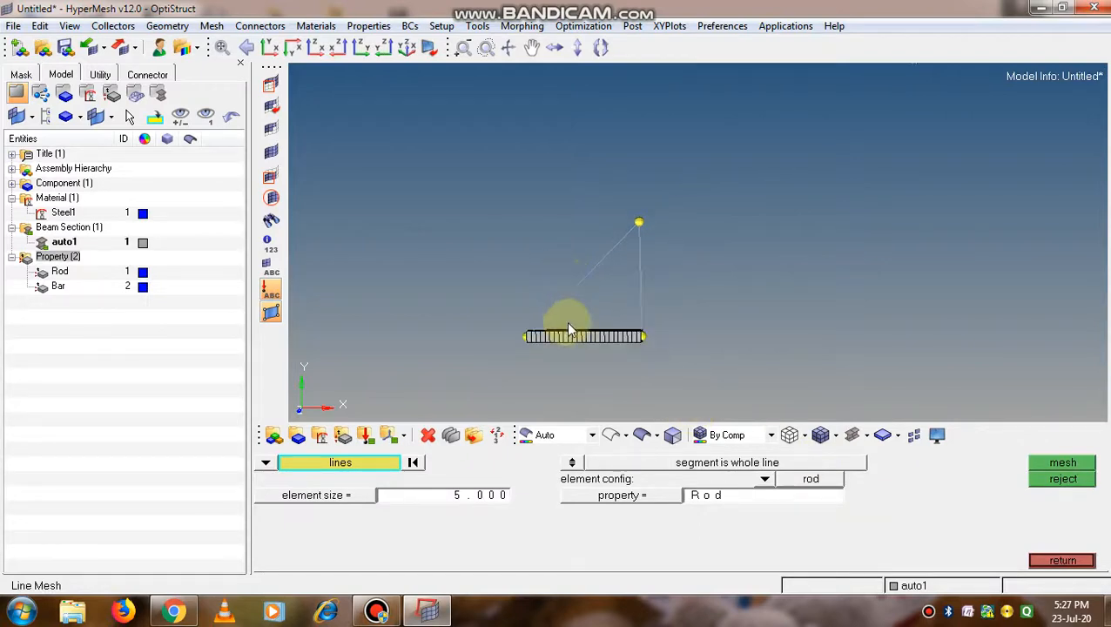
{"action": "scroll", "coordinate": [569, 327], "scroll_direction": "up", "scroll_amount": 4, "text": "ctrl"}
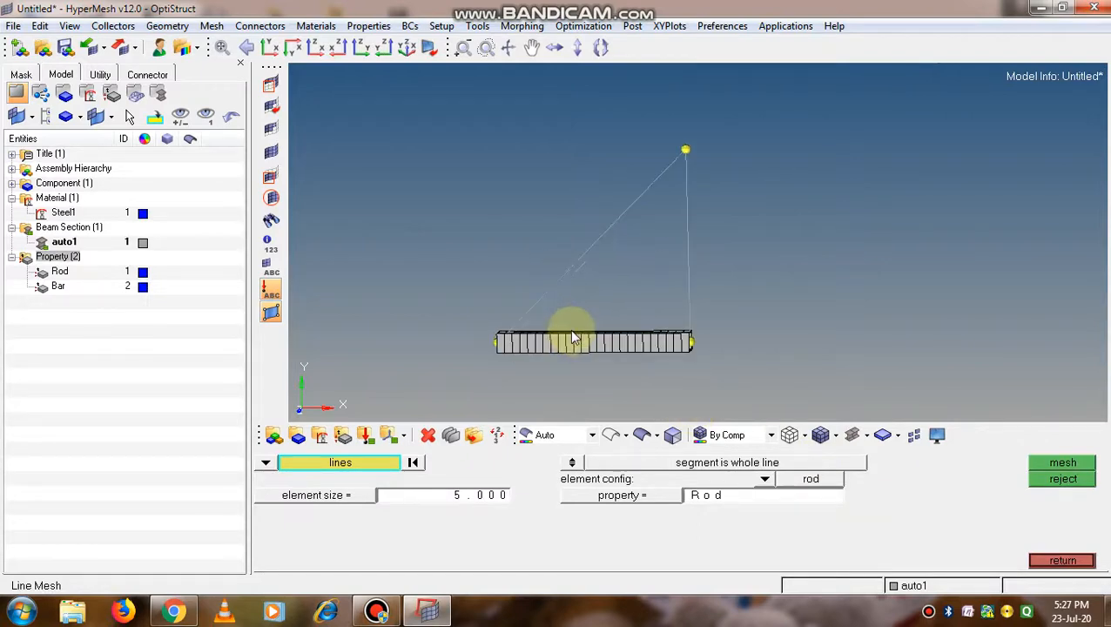
{"action": "left_click", "coordinate": [766, 480]}
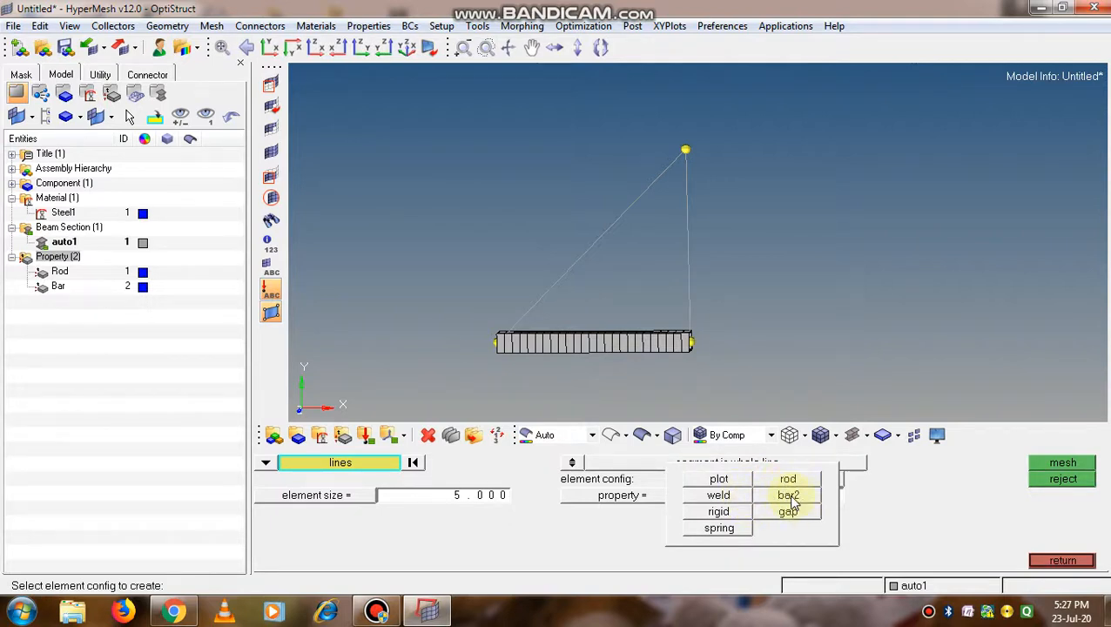
{"action": "left_click", "coordinate": [789, 497]}
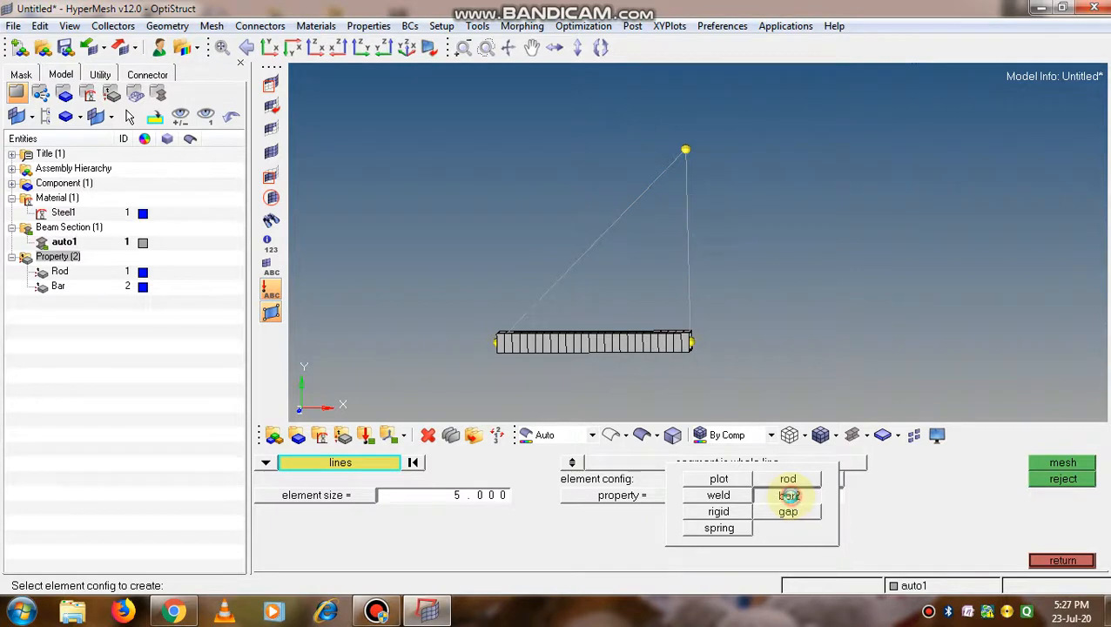
{"action": "left_click", "coordinate": [662, 496]}
{"action": "left_click", "coordinate": [621, 495]}
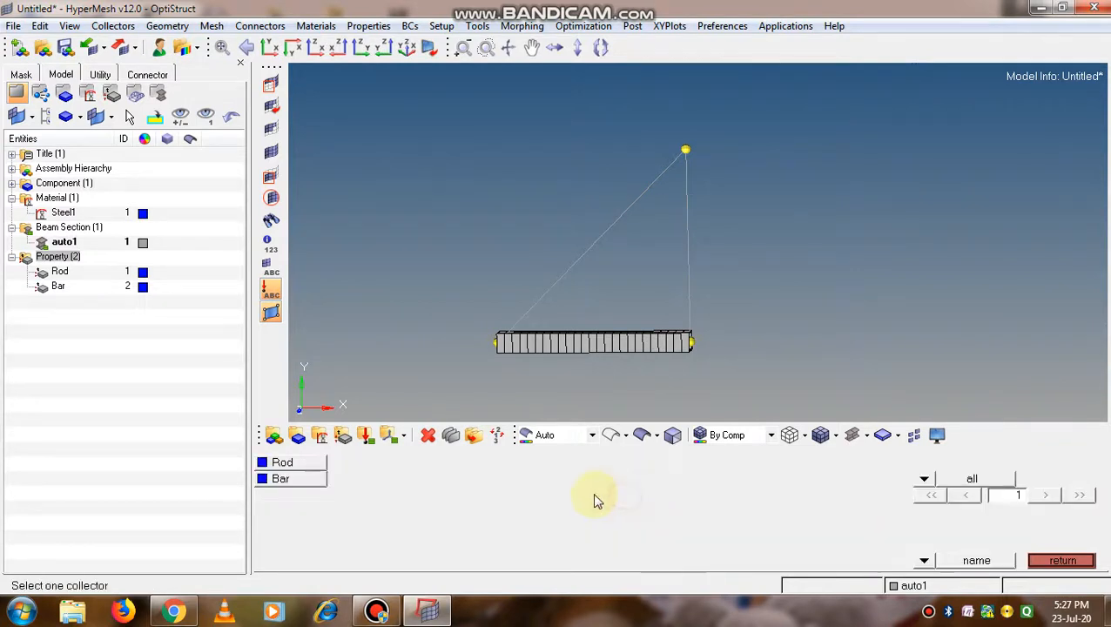
{"action": "left_click", "coordinate": [283, 480]}
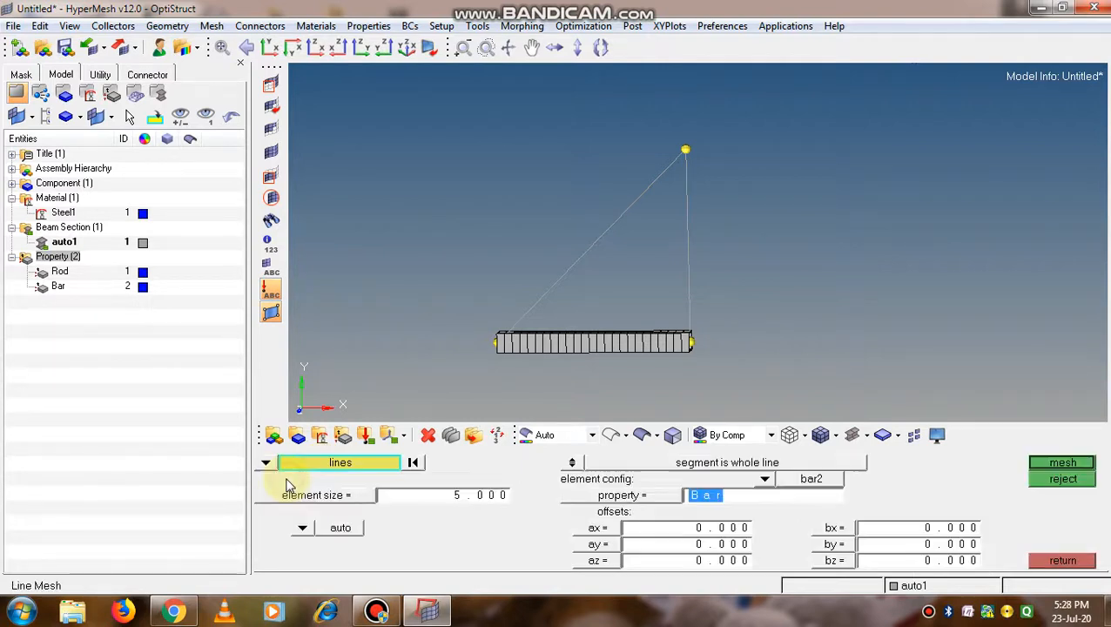
Select the vertical line of the triangular frame and start meshing it at element size 5
{"action": "left_click", "coordinate": [1055, 459]}
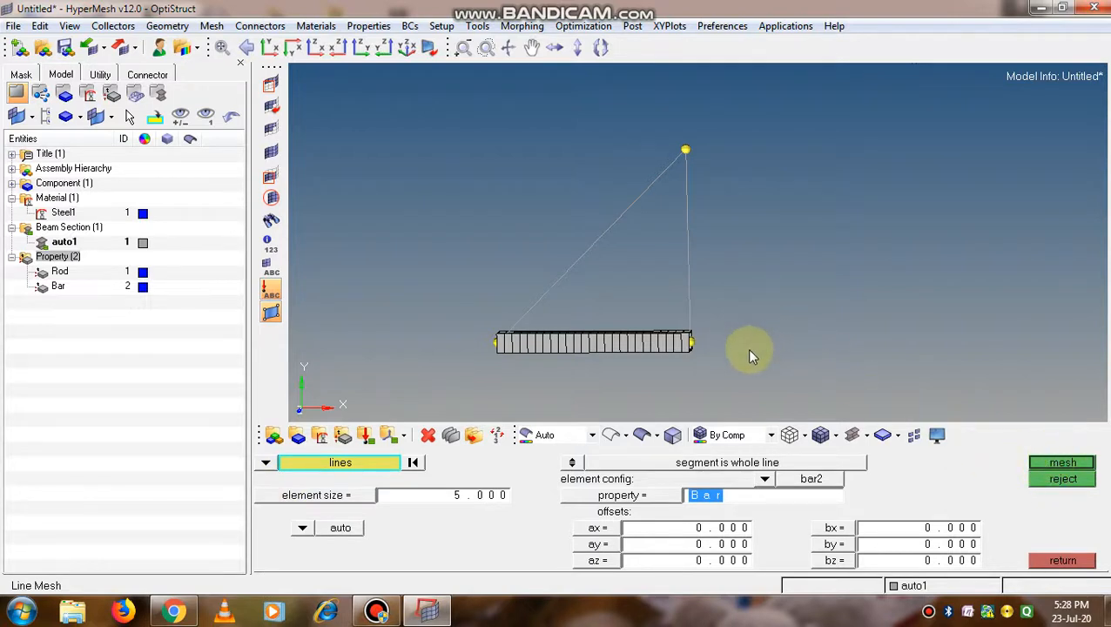
{"action": "left_click", "coordinate": [459, 543]}
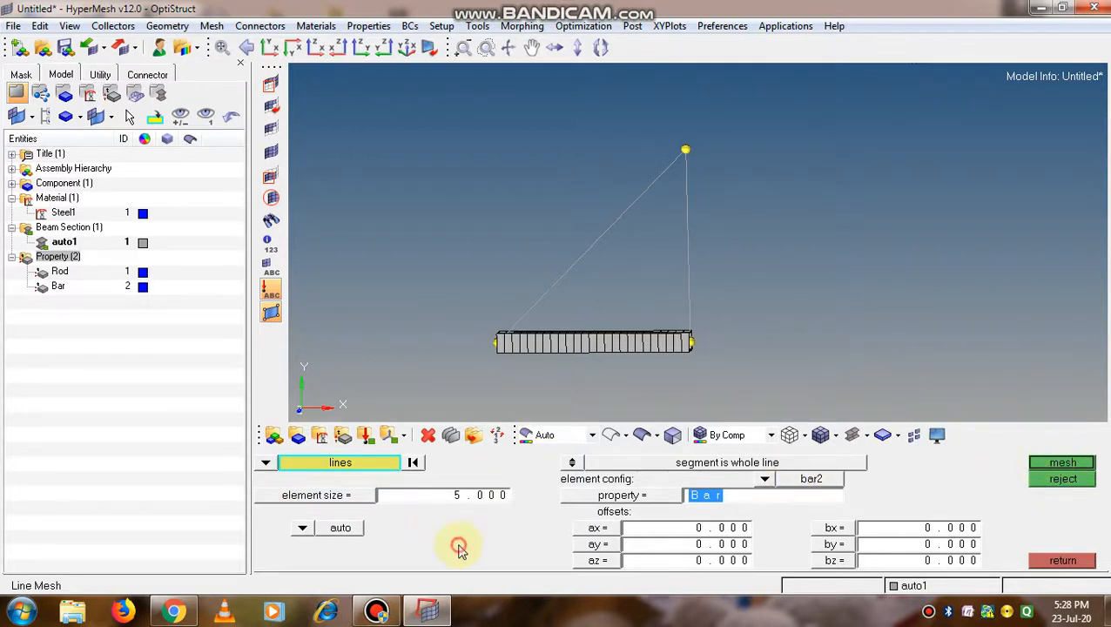
{"action": "left_click", "coordinate": [688, 268]}
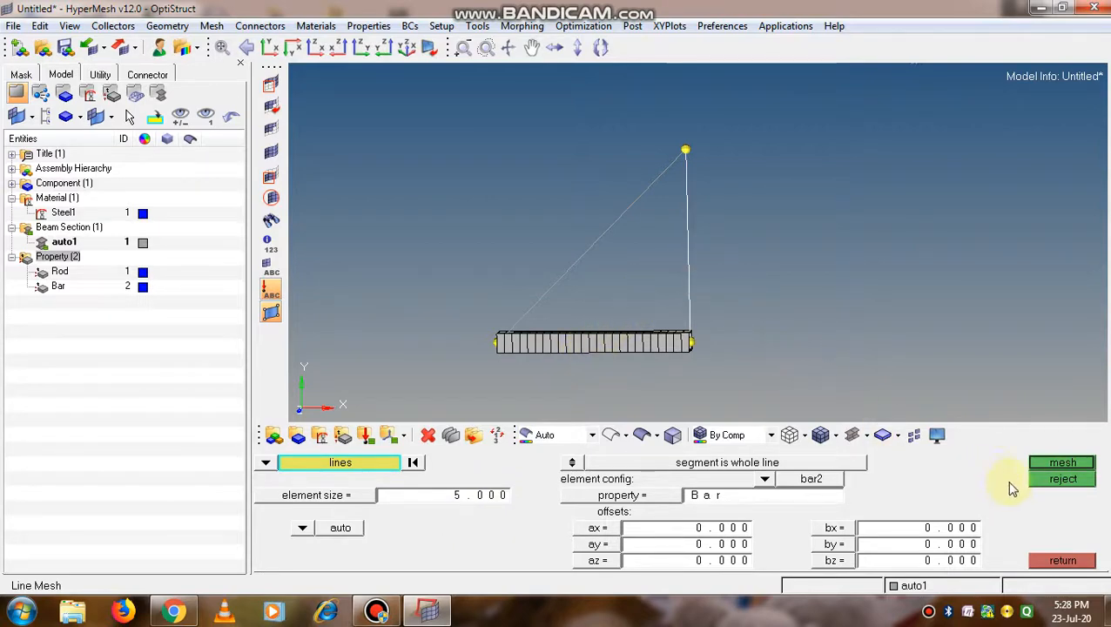
{"action": "left_click", "coordinate": [1045, 466]}
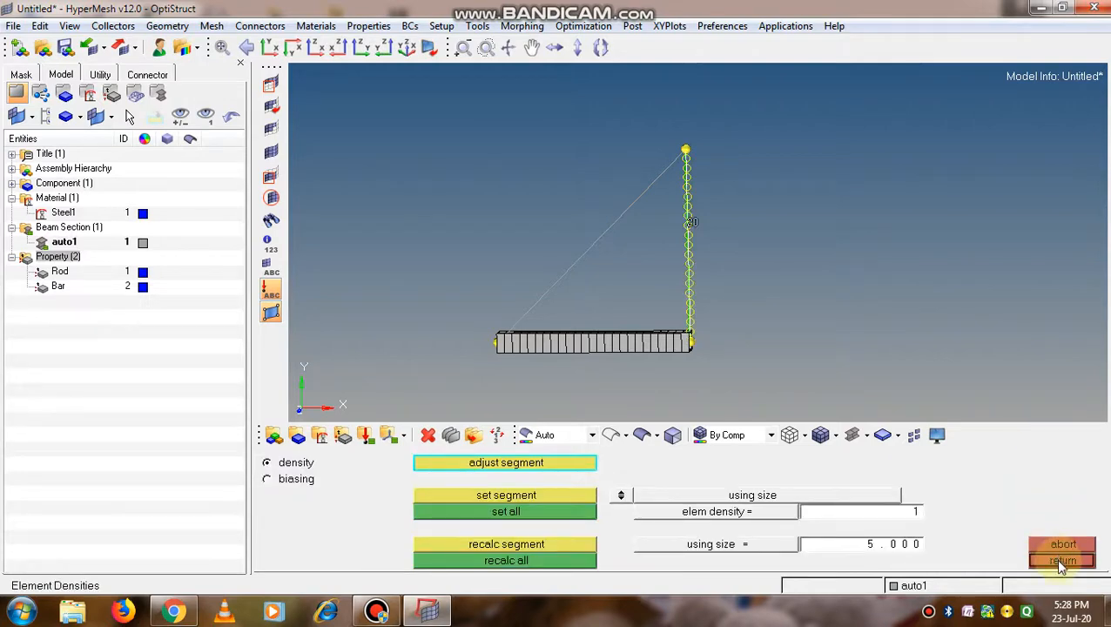
Raise the vertical line's element density to 30 and accept the bar mesh
{"action": "left_click", "coordinate": [694, 225]}
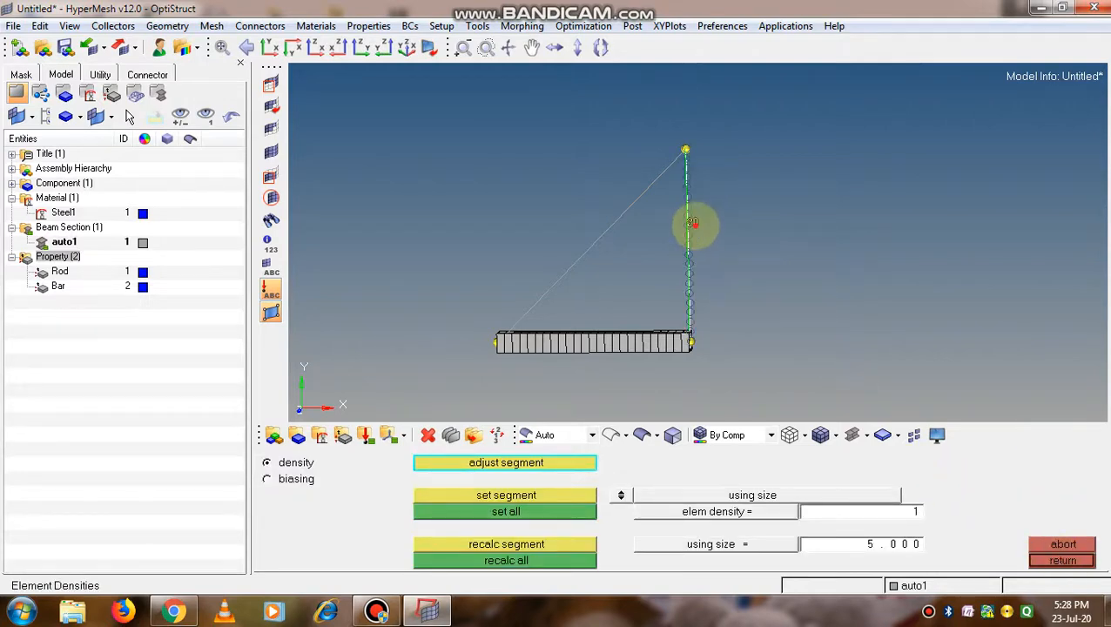
{"action": "left_click", "coordinate": [698, 225]}
{"action": "left_click", "coordinate": [700, 226]}
{"action": "left_click", "coordinate": [706, 227]}
{"action": "left_click", "coordinate": [696, 223]}
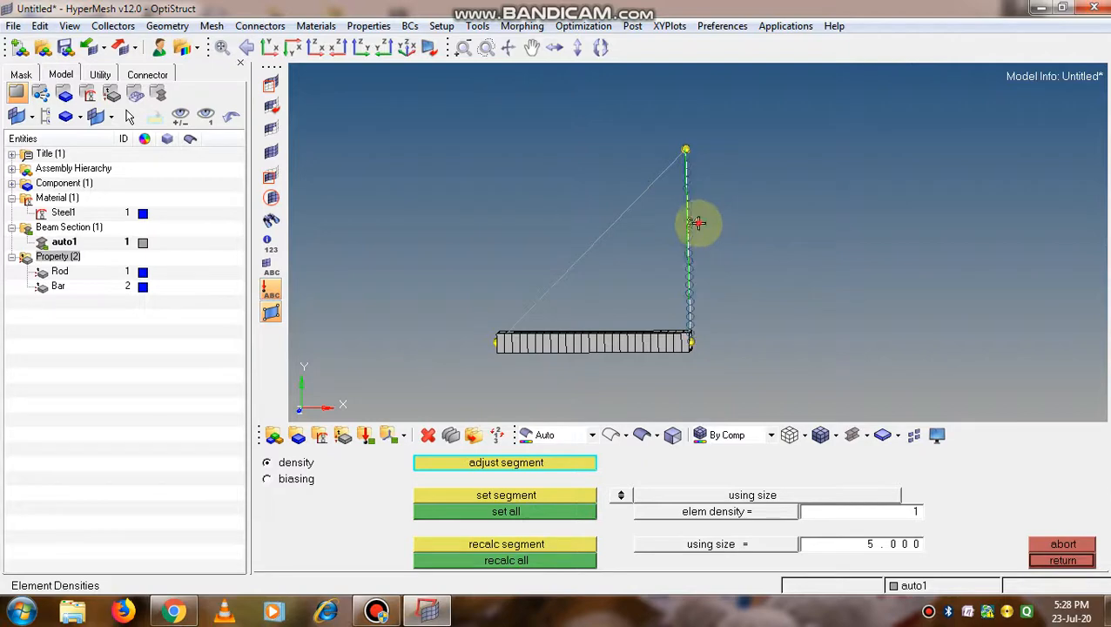
{"action": "left_click", "coordinate": [700, 224]}
{"action": "left_click", "coordinate": [698, 224]}
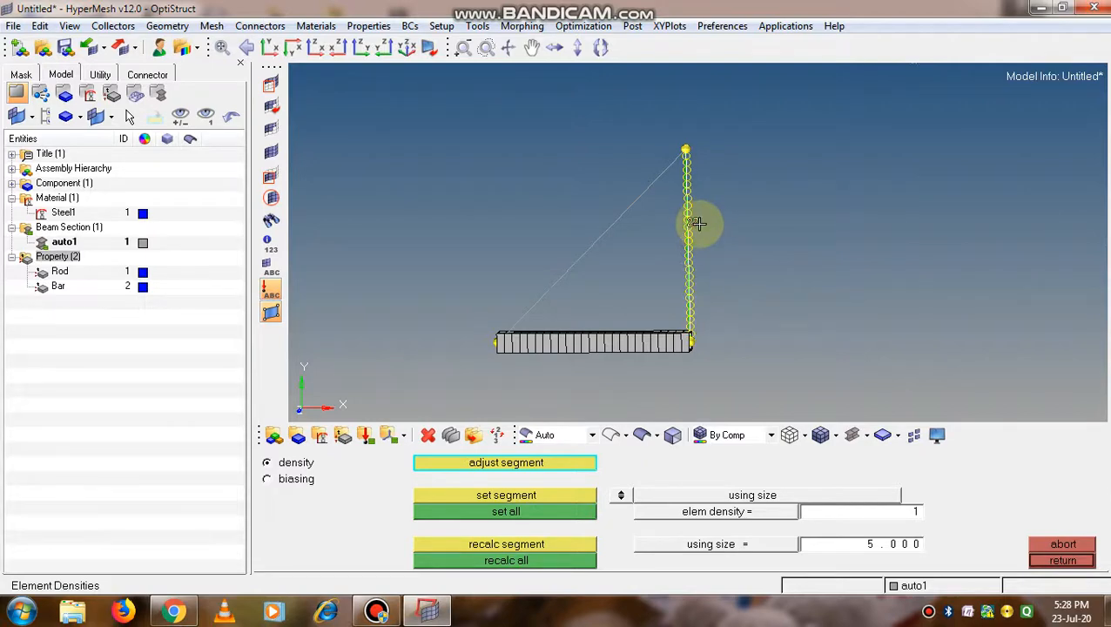
{"action": "left_click", "coordinate": [699, 224]}
{"action": "left_click", "coordinate": [699, 224]}
{"action": "left_click", "coordinate": [699, 224]}
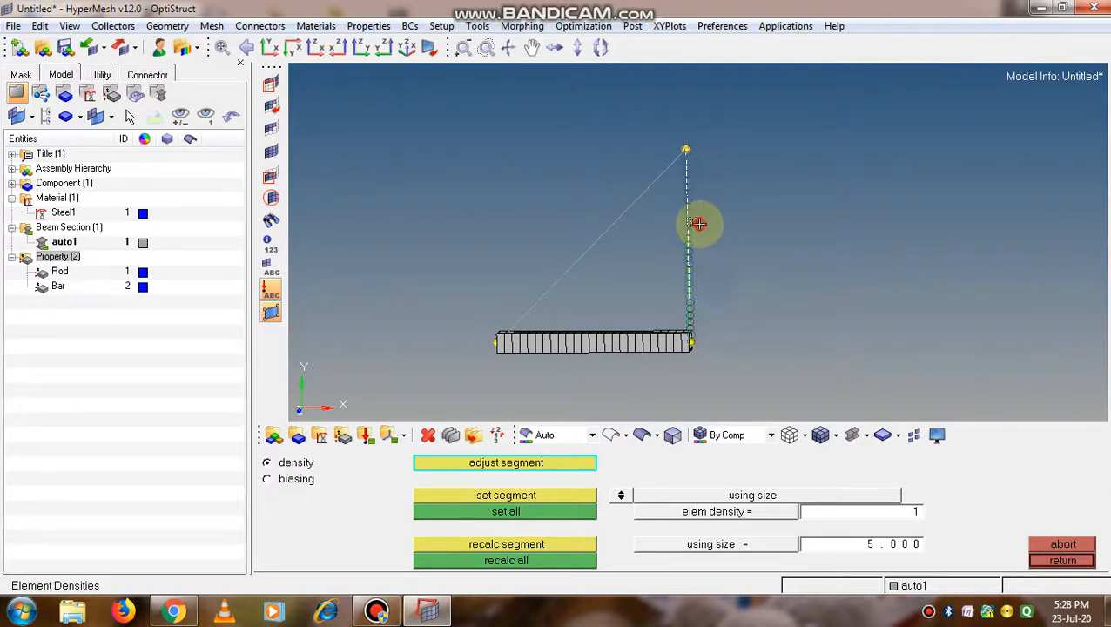
{"action": "left_click", "coordinate": [699, 224]}
{"action": "left_click", "coordinate": [699, 224]}
{"action": "left_click", "coordinate": [696, 223]}
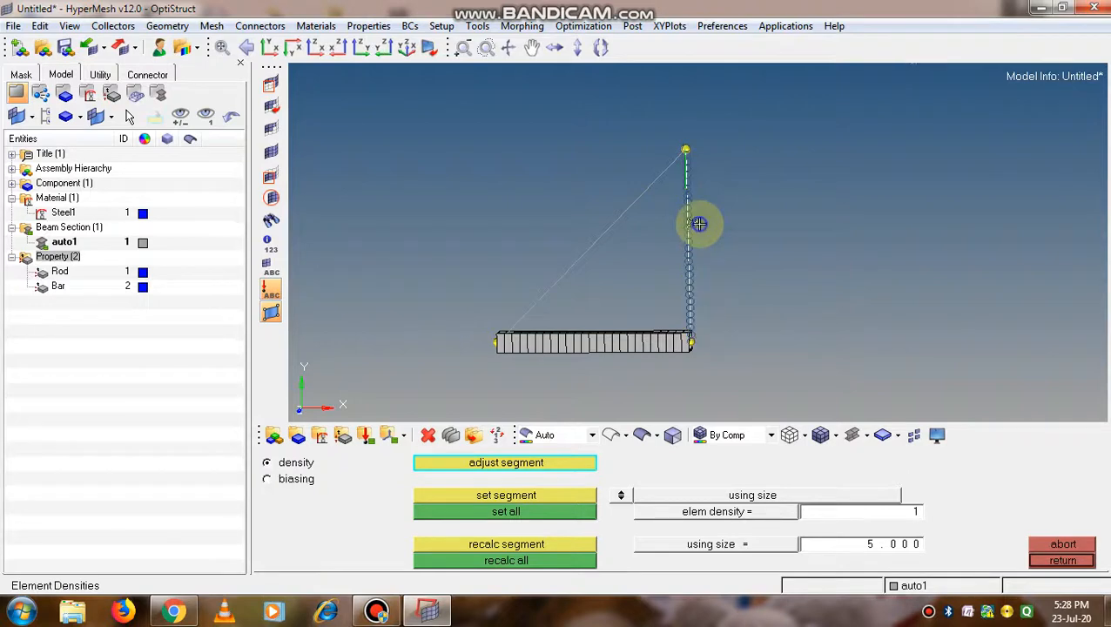
{"action": "left_click", "coordinate": [695, 223]}
{"action": "left_click", "coordinate": [699, 224]}
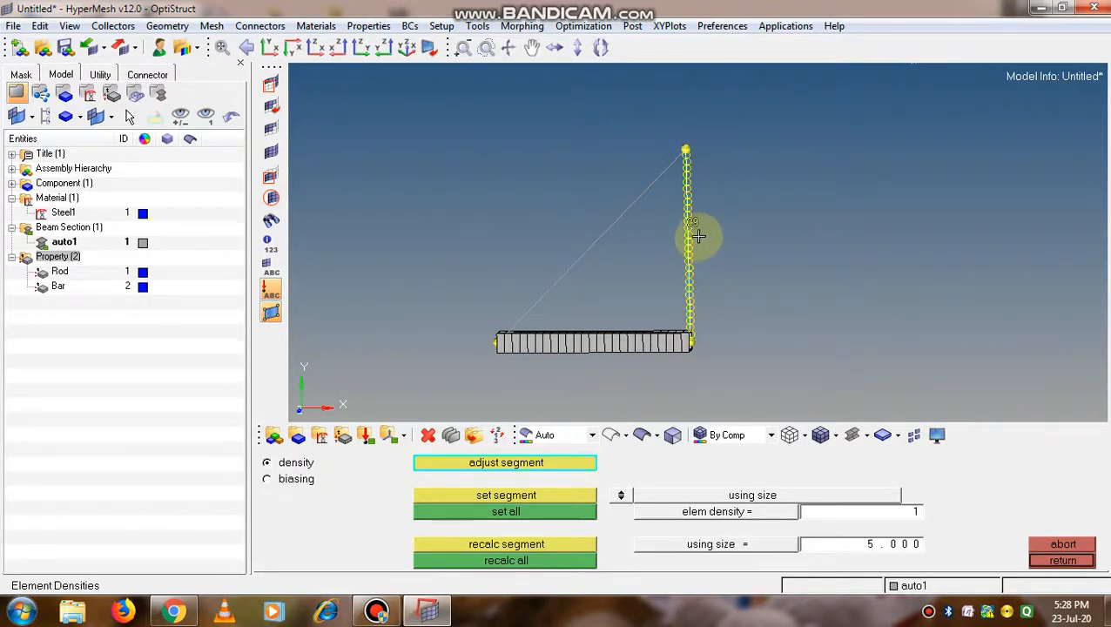
{"action": "left_click", "coordinate": [692, 224]}
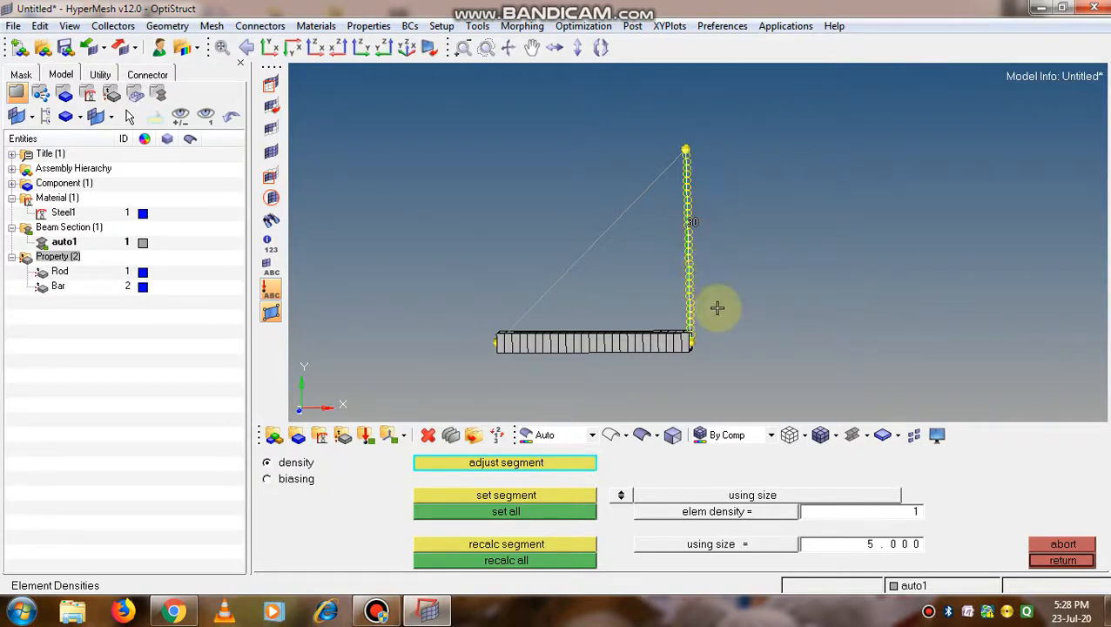
{"action": "left_click", "coordinate": [1075, 562]}
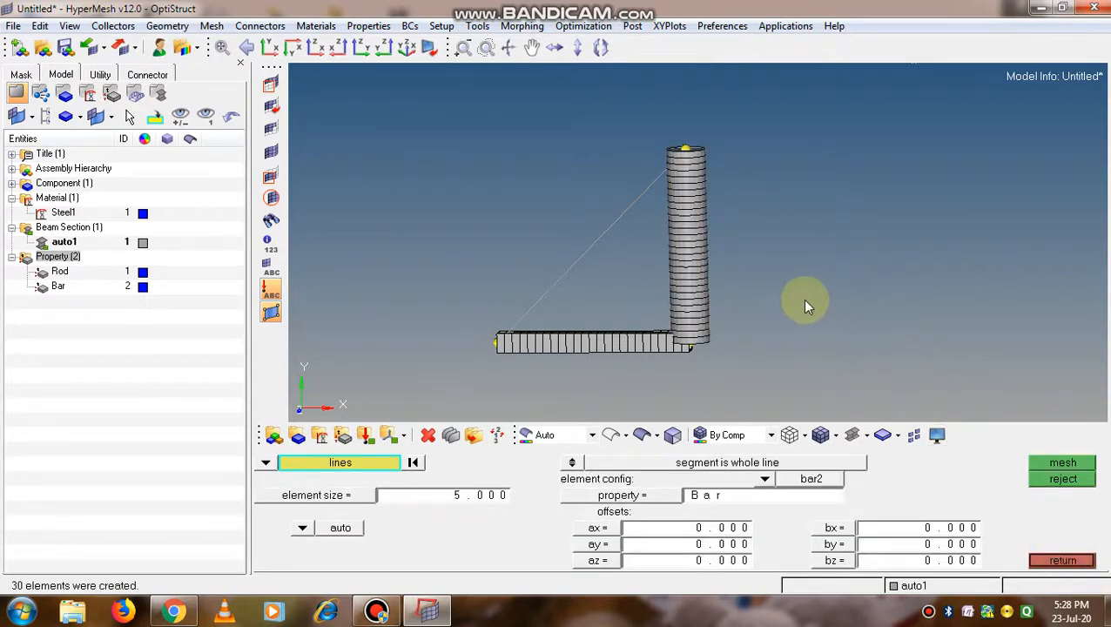
Dismiss the Windows color scheme prompt without choosing an option
{"action": "left_click_drag", "start_coordinate": [754, 310], "coordinate": [740, 275], "text": "ctrl"}
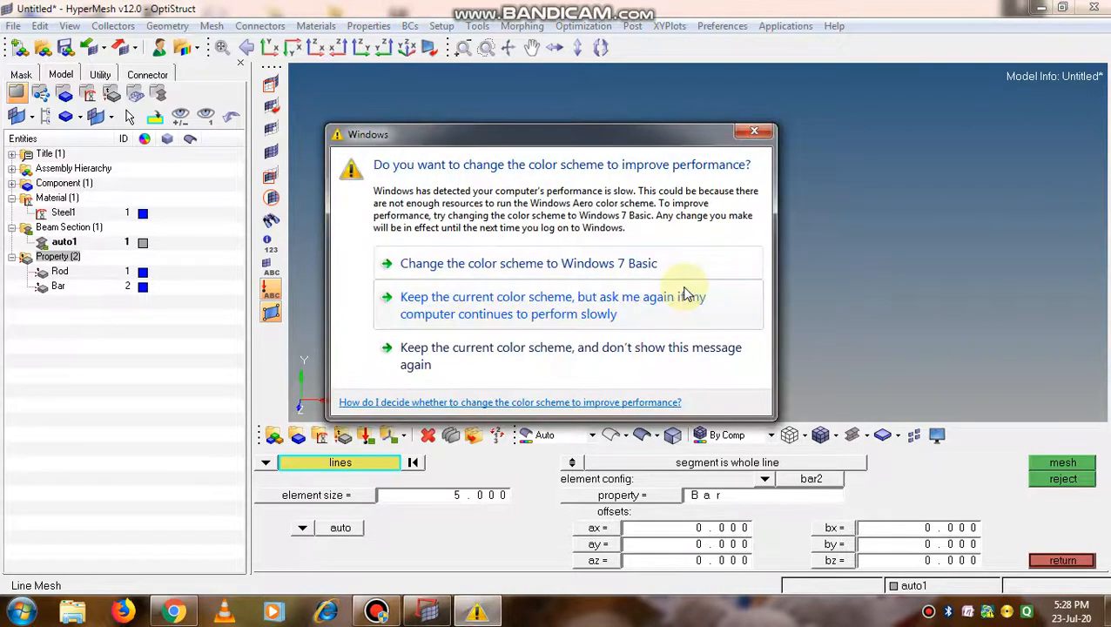
{"action": "left_click", "coordinate": [753, 135]}
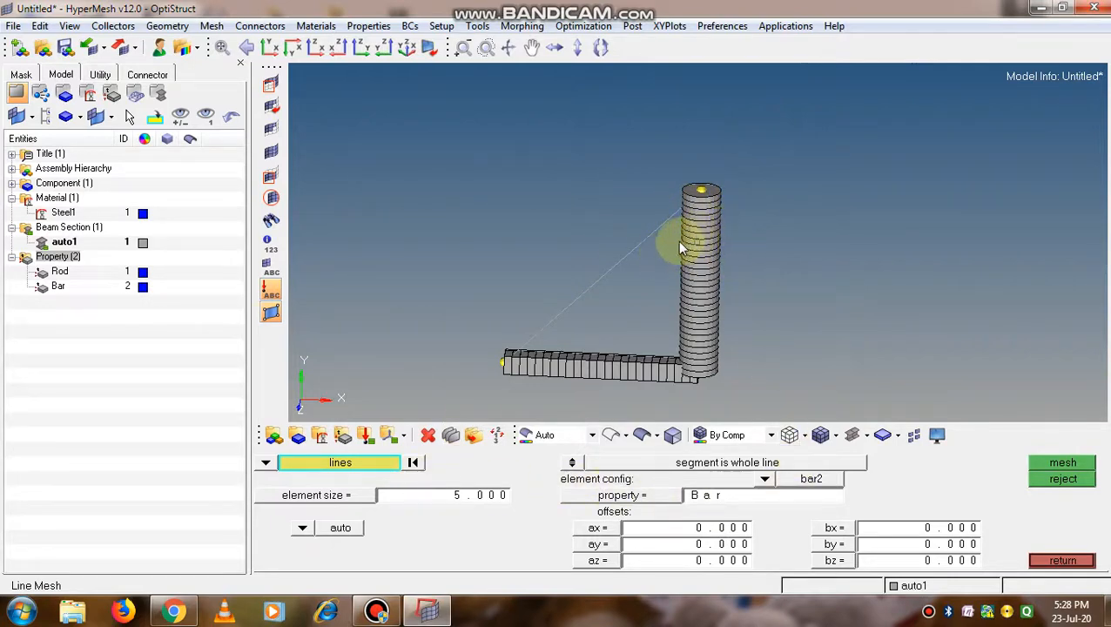
Inspect the meshed vertical member from another angle and leave the line mesh setup
{"action": "left_click_drag", "start_coordinate": [682, 248], "coordinate": [698, 223], "text": "ctrl"}
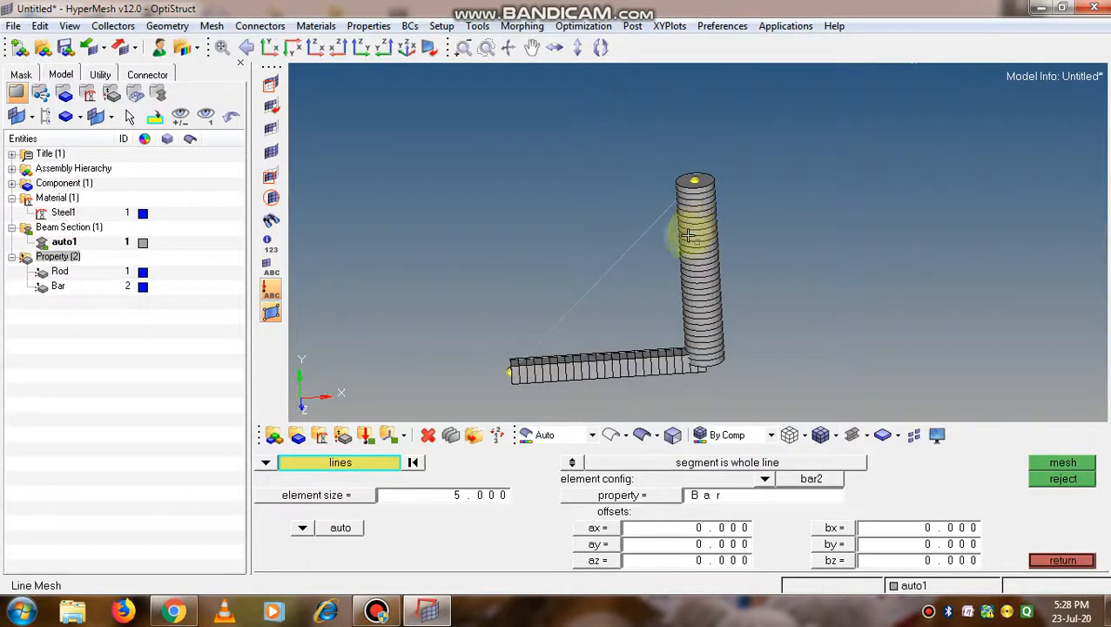
{"action": "left_click", "coordinate": [1062, 561]}
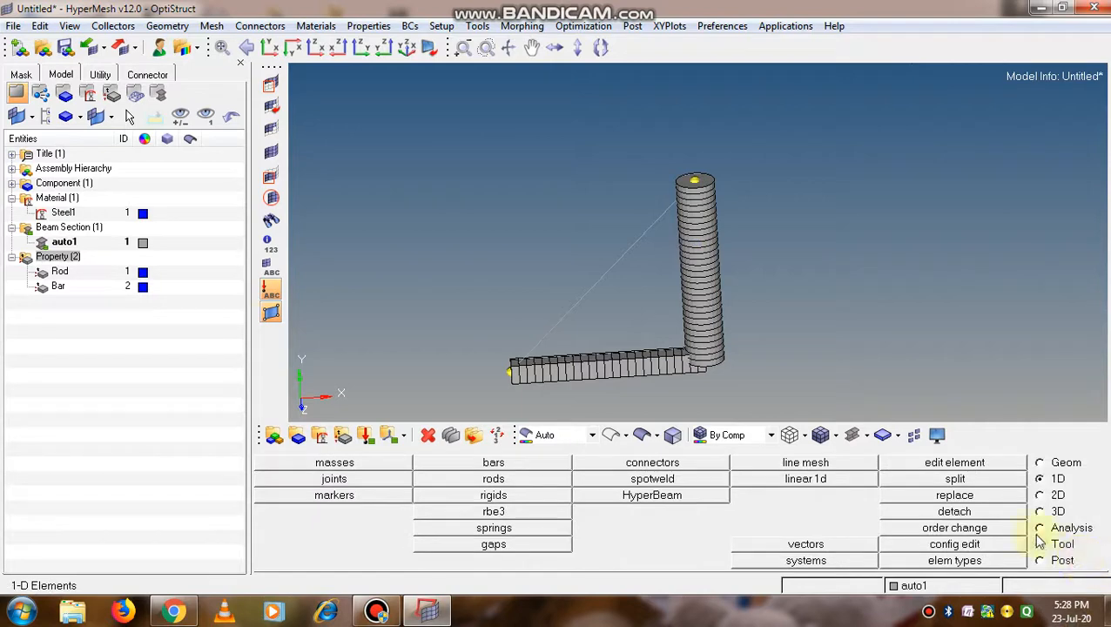
{"action": "left_click", "coordinate": [75, 228]}
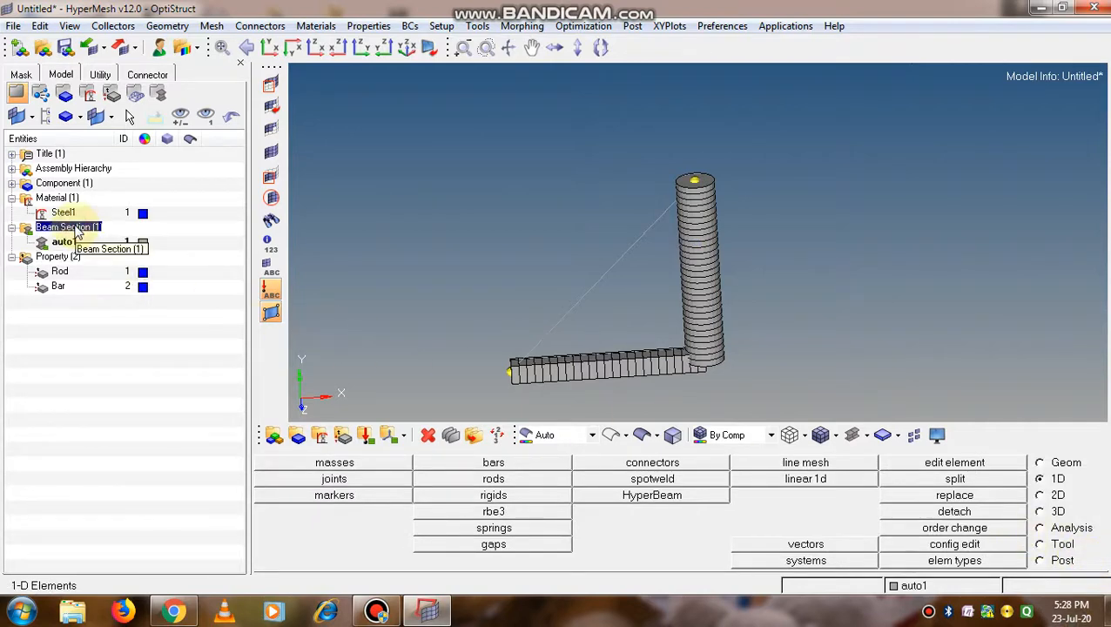
{"action": "right_click", "coordinate": [75, 228]}
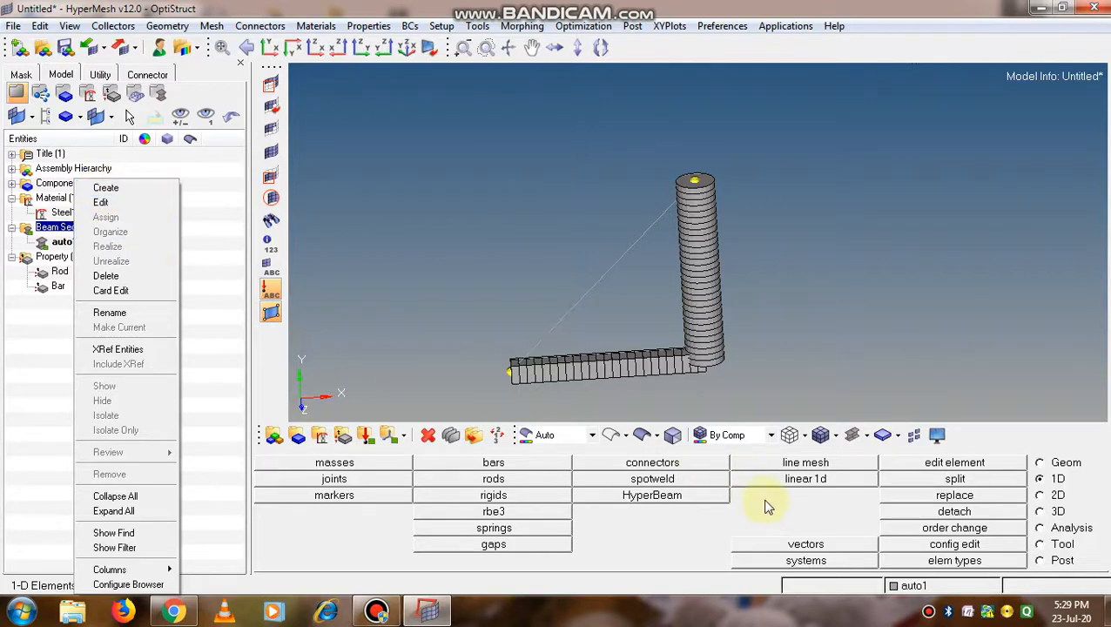
{"action": "left_click", "coordinate": [858, 400]}
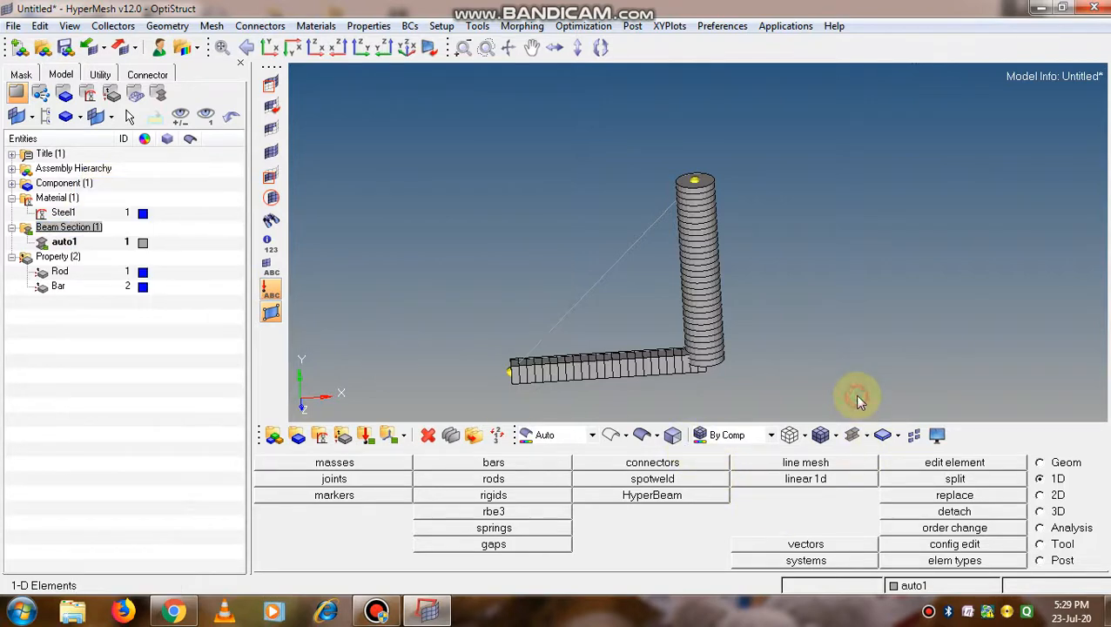
{"action": "left_click", "coordinate": [1039, 462]}
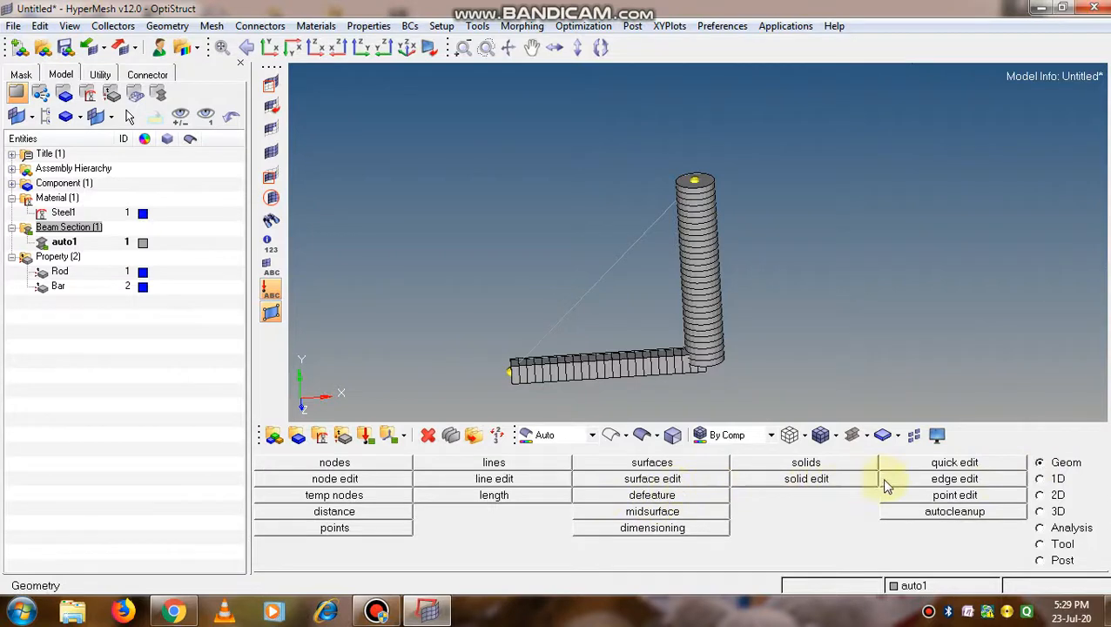
{"action": "left_click", "coordinate": [1041, 479]}
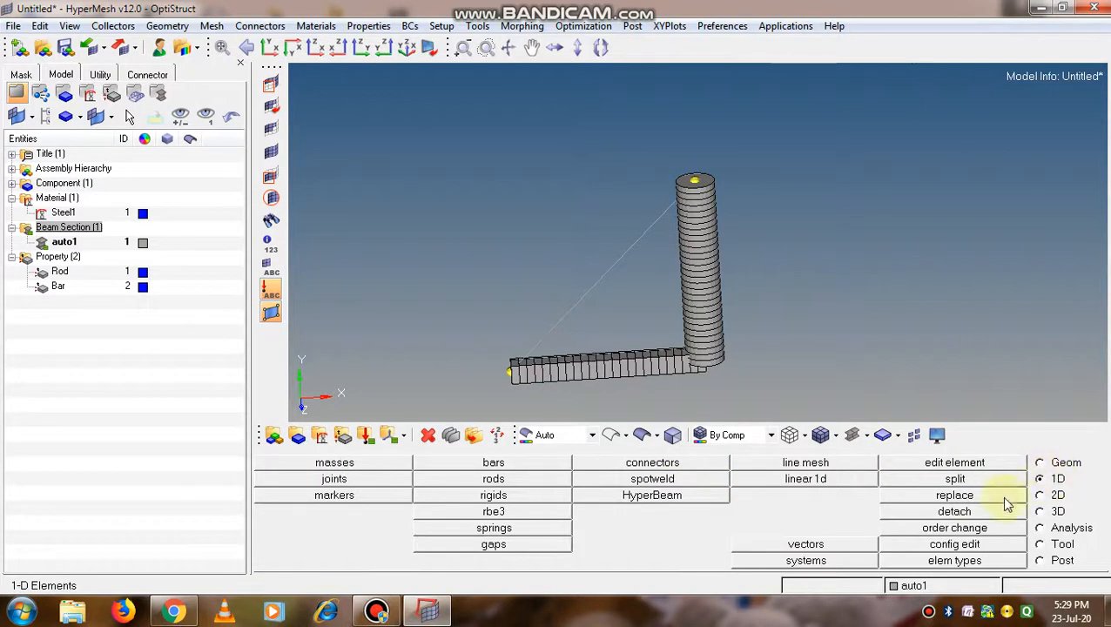
Create a standard T section from the HYPER BEAM standard section library
{"action": "left_click", "coordinate": [662, 502]}
{"action": "left_click", "coordinate": [475, 511]}
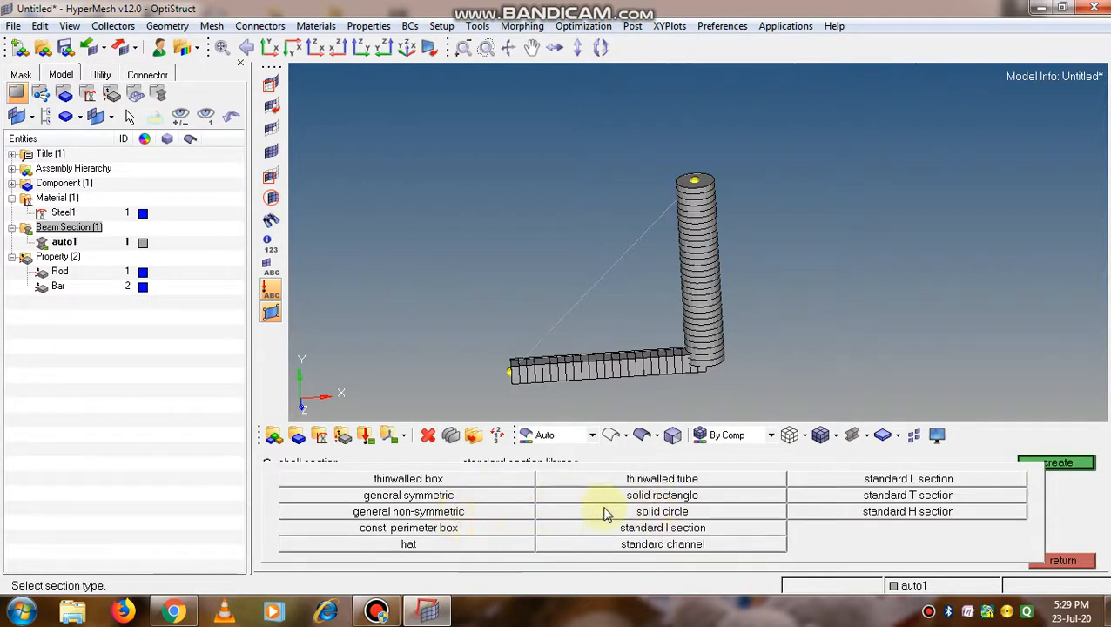
{"action": "left_click", "coordinate": [902, 498]}
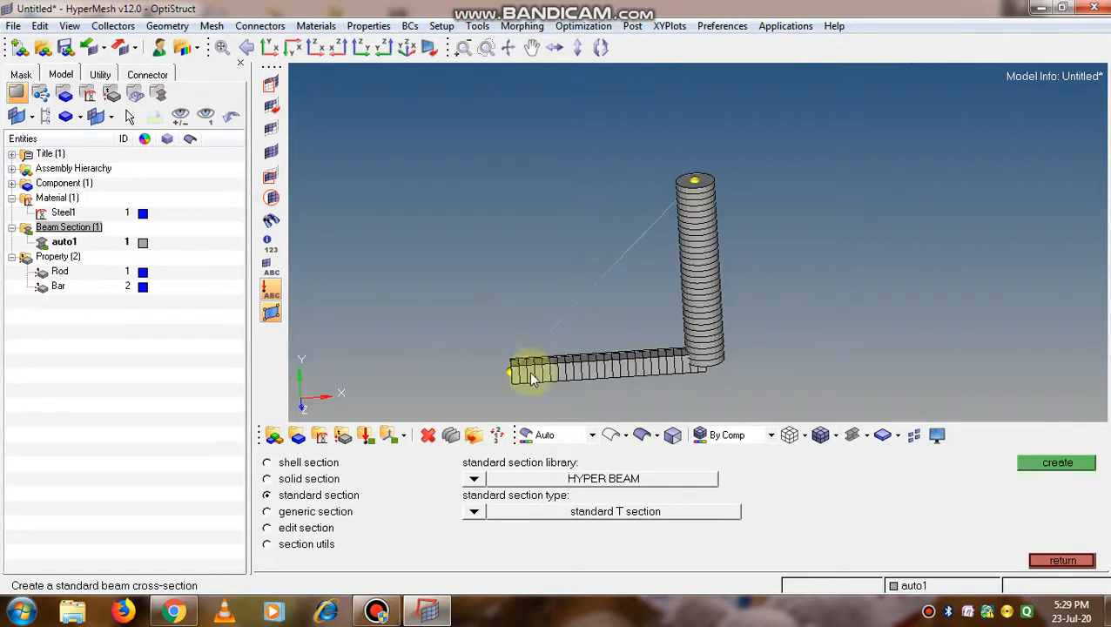
{"action": "left_click", "coordinate": [1031, 464]}
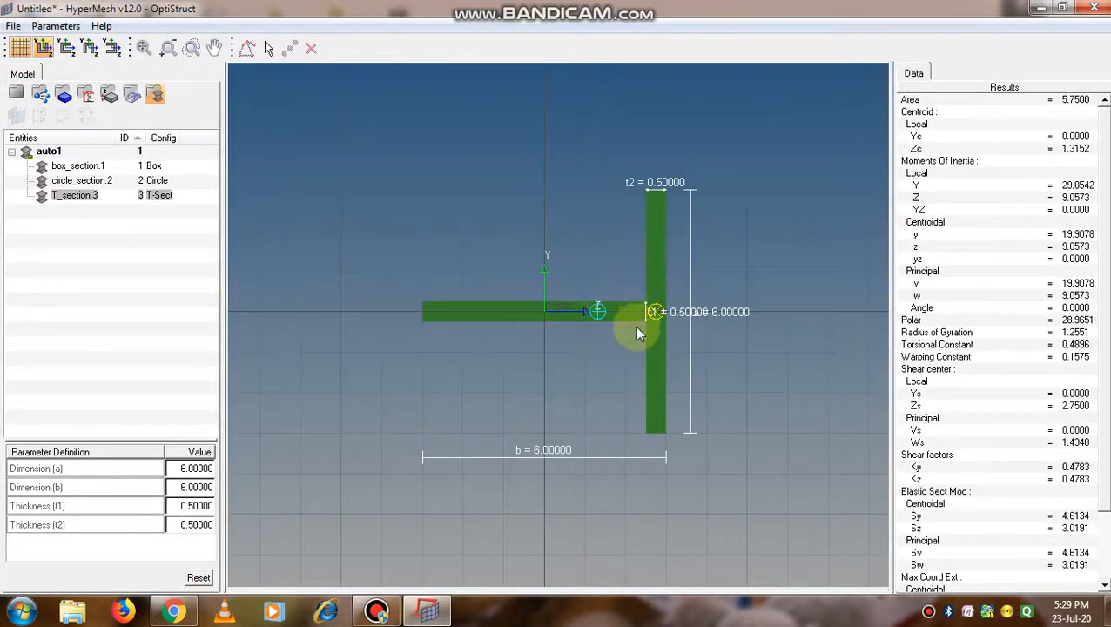
Rotate the T section through its orientations until the flange is uppermost, and return to the model
{"action": "left_click", "coordinate": [69, 52]}
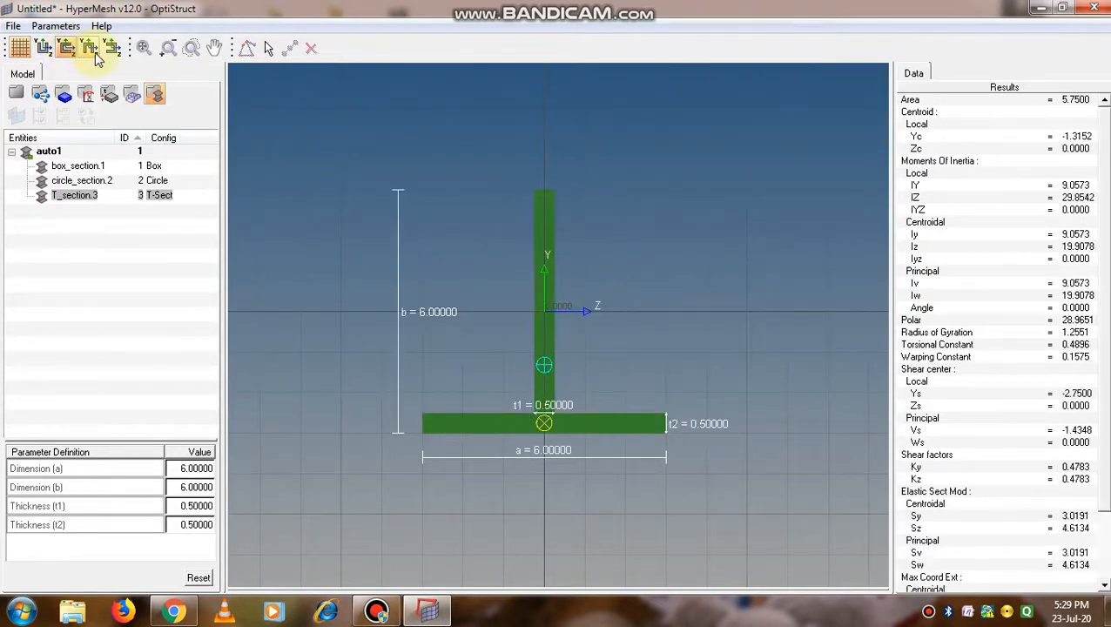
{"action": "left_click", "coordinate": [94, 52]}
{"action": "left_click", "coordinate": [111, 50]}
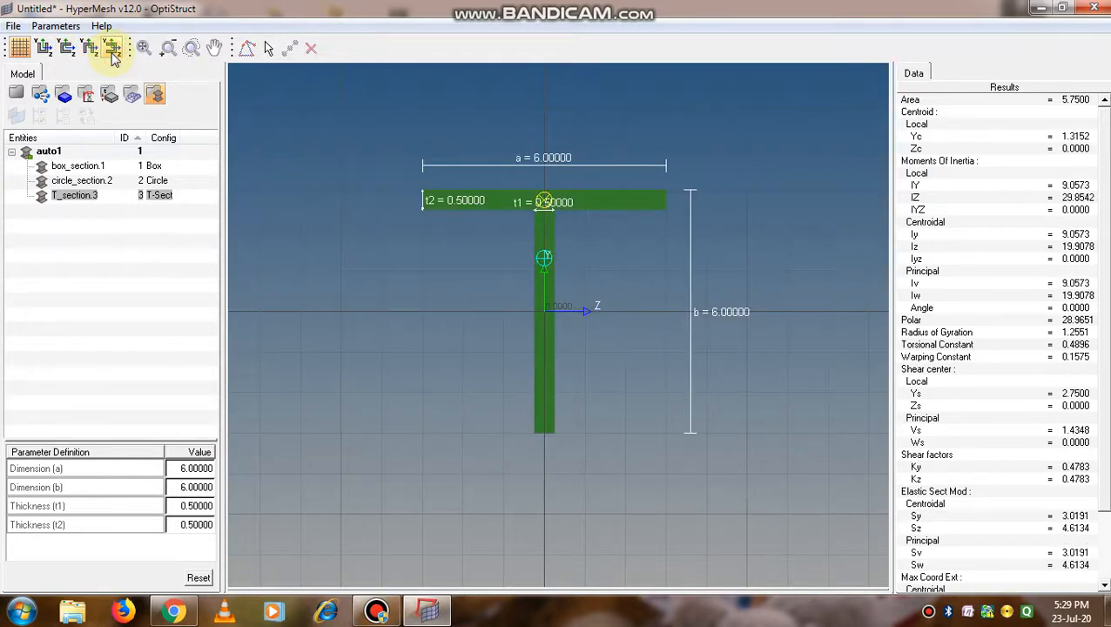
{"action": "left_click", "coordinate": [15, 96]}
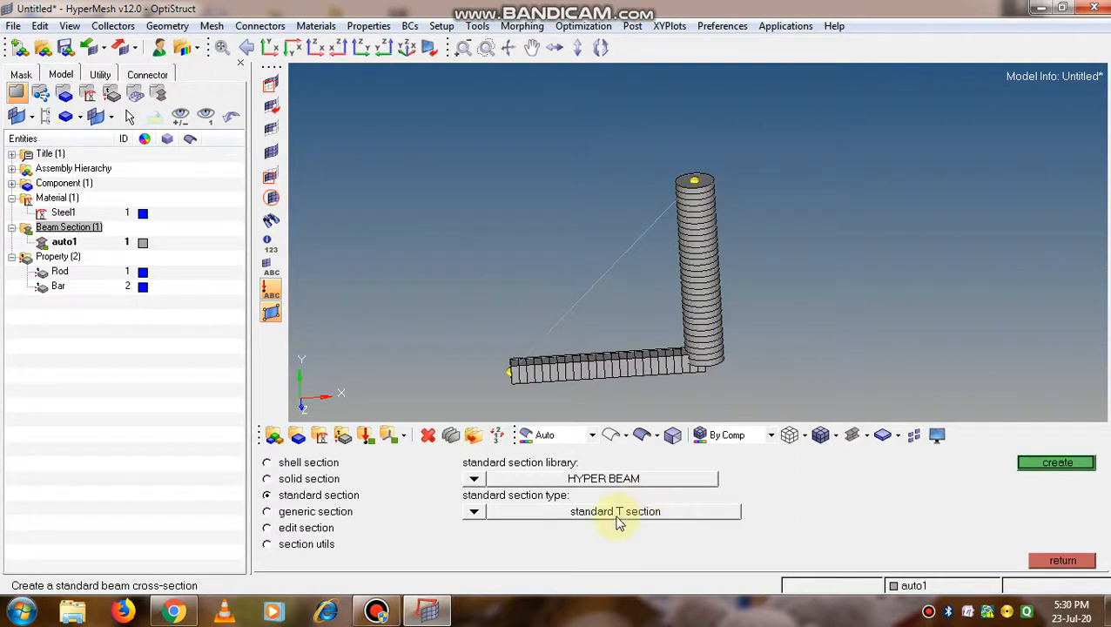
{"action": "left_click", "coordinate": [1060, 561]}
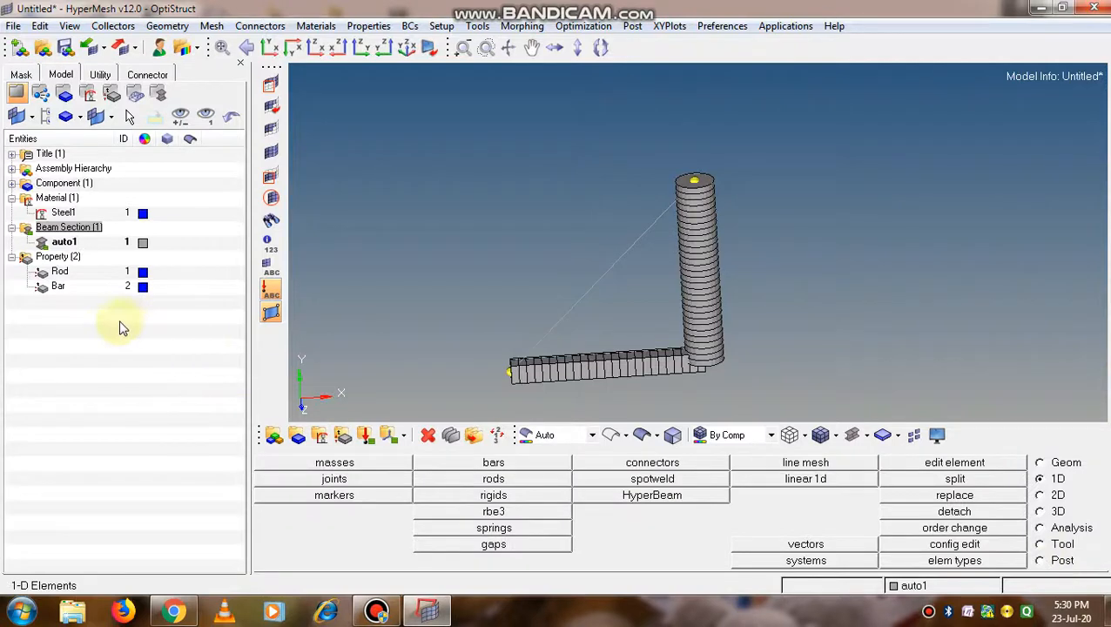
Start a new 1D property and name it Beam
{"action": "left_click", "coordinate": [61, 258]}
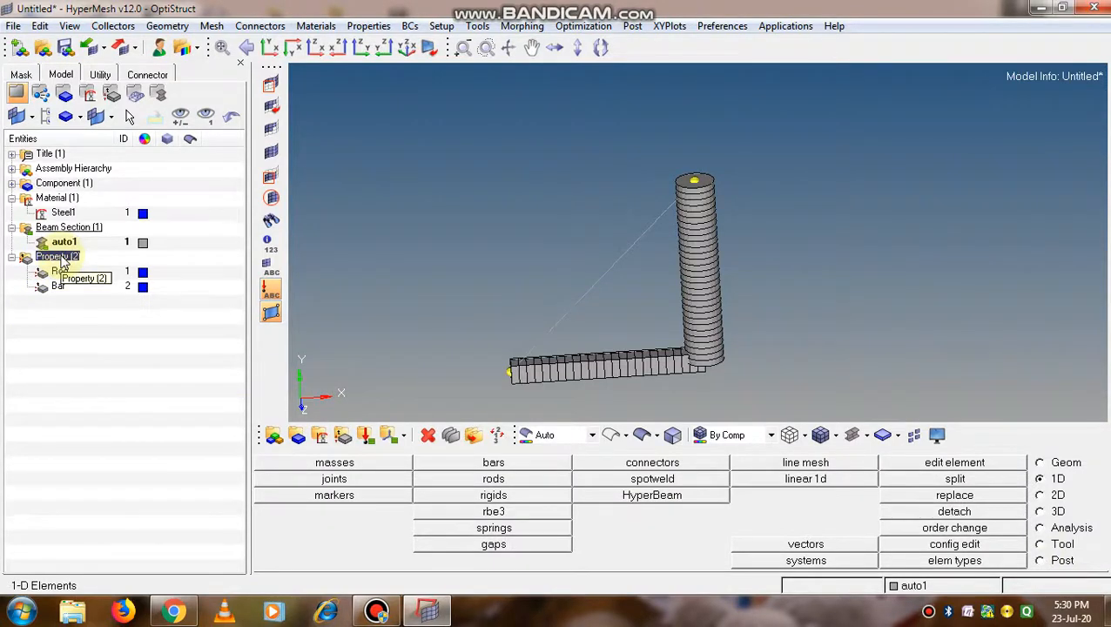
{"action": "right_click", "coordinate": [63, 259]}
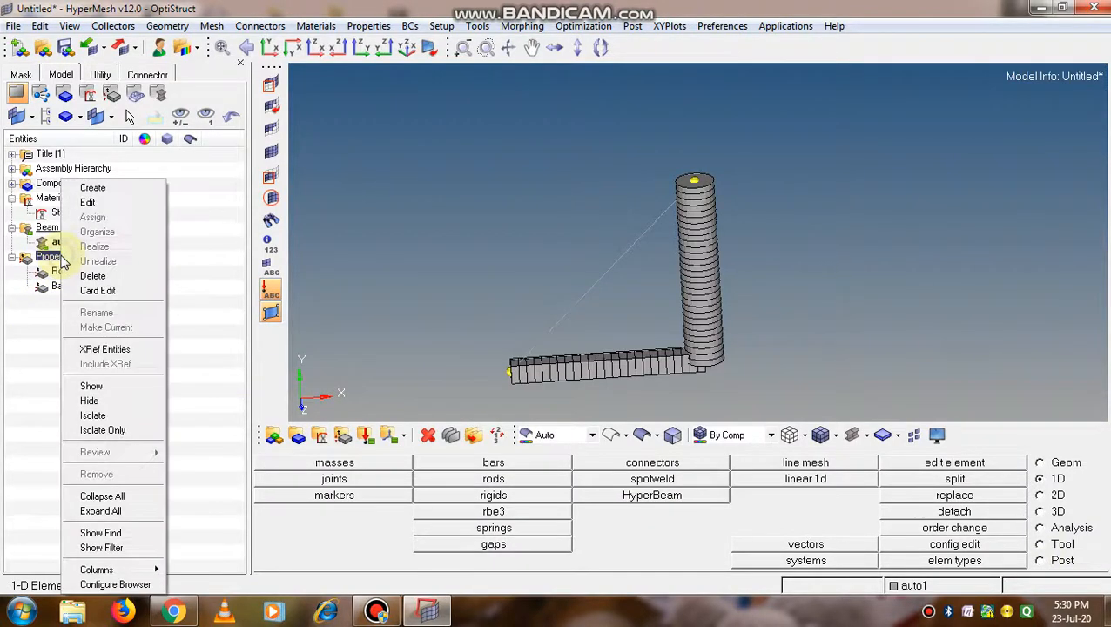
{"action": "left_click", "coordinate": [94, 190]}
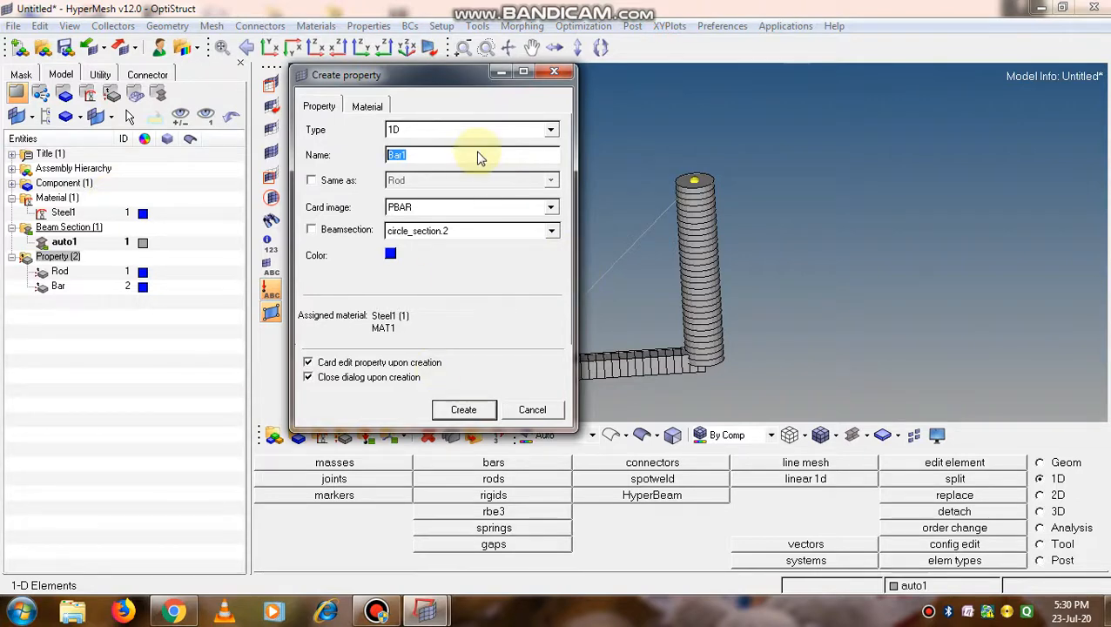
{"action": "left_click", "coordinate": [551, 130]}
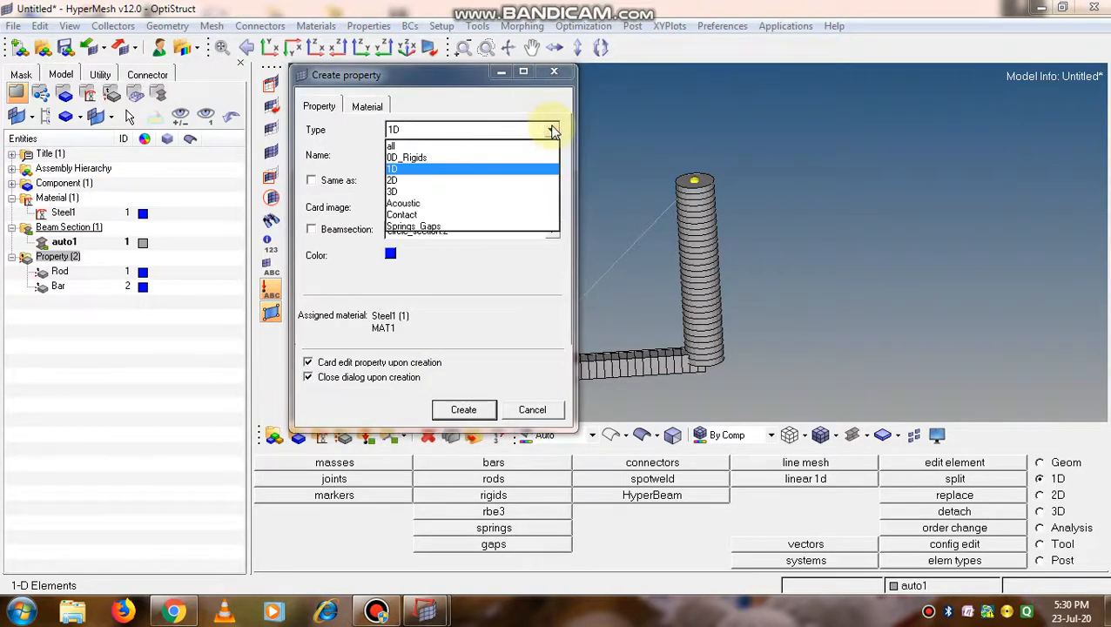
{"action": "left_click", "coordinate": [474, 170]}
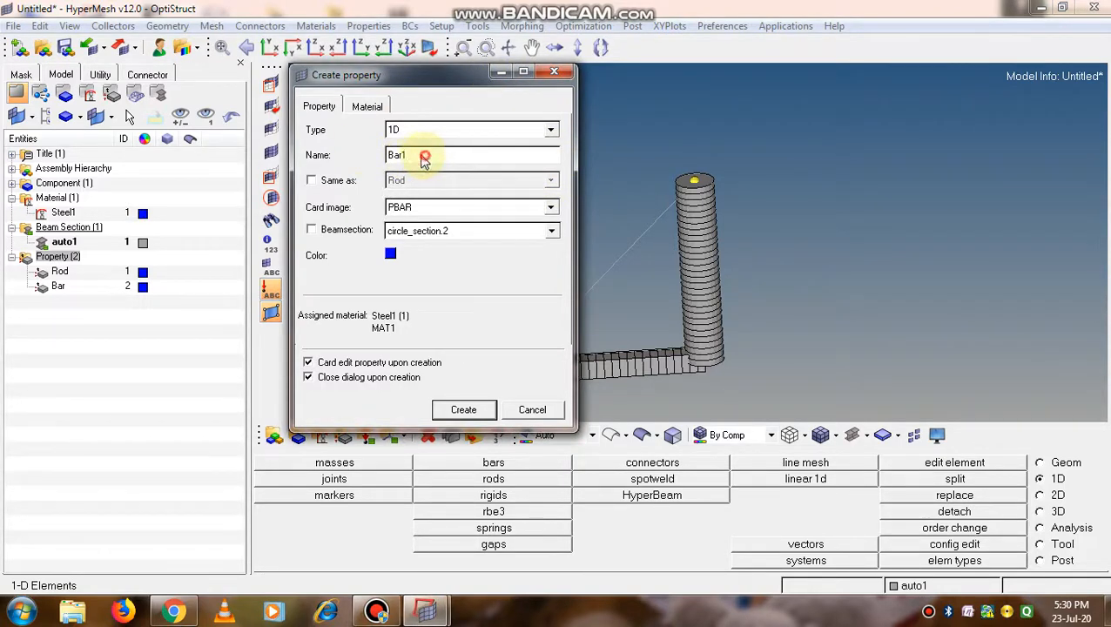
{"action": "left_click_drag", "start_coordinate": [424, 155], "coordinate": [363, 157]}
{"action": "type", "text": "B"}
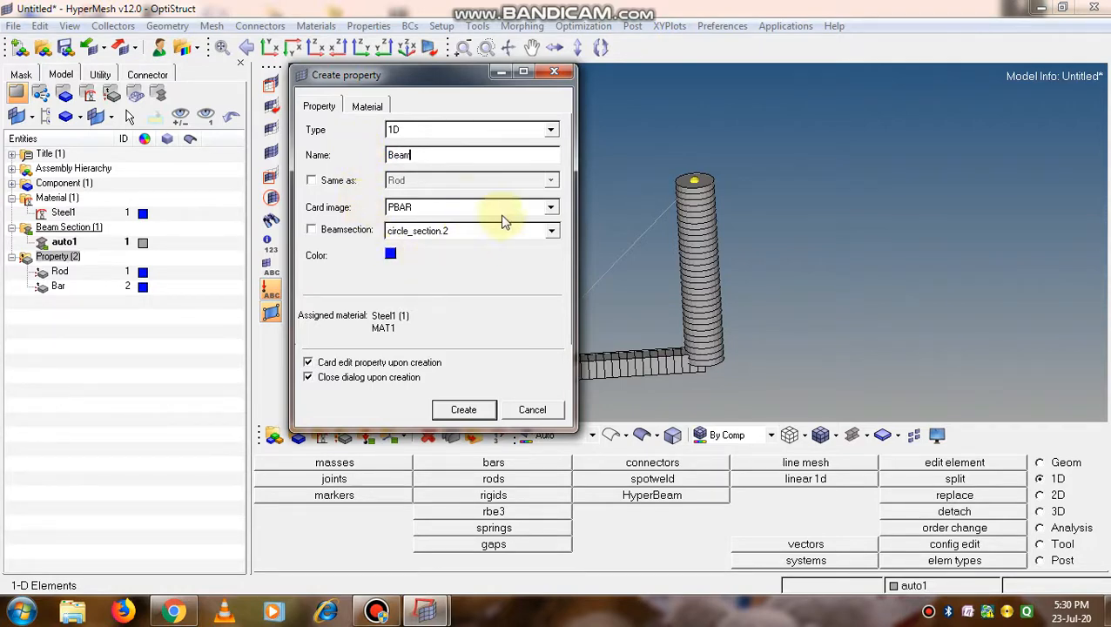
Create the Beam property with the PBEAM card image and beam section T_section.3, and accept its card values
{"action": "left_click", "coordinate": [550, 209]}
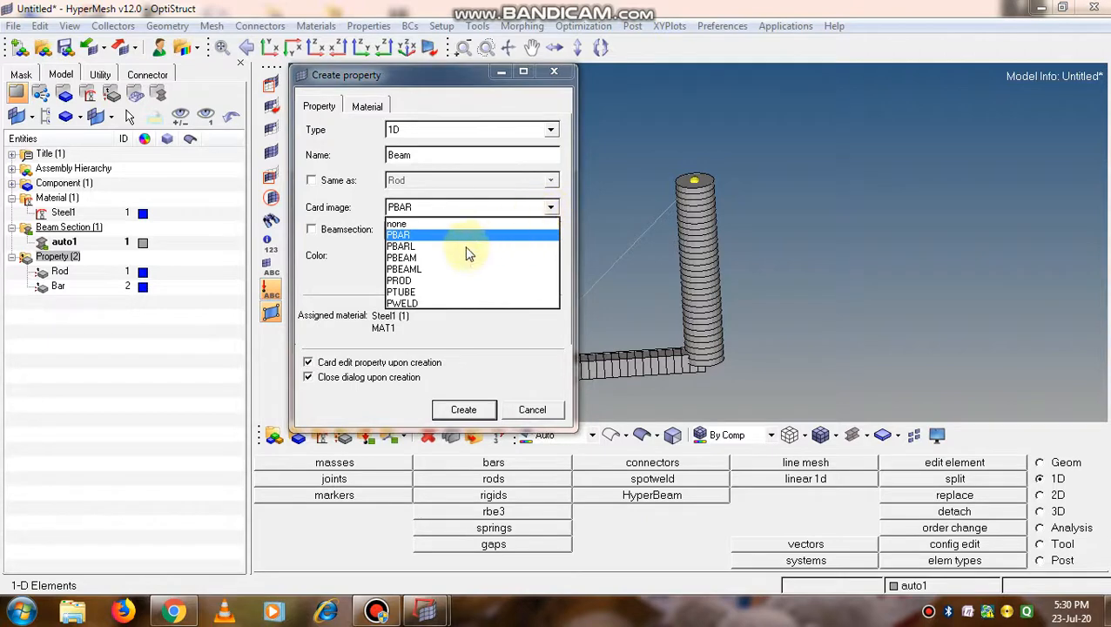
{"action": "left_click", "coordinate": [405, 258]}
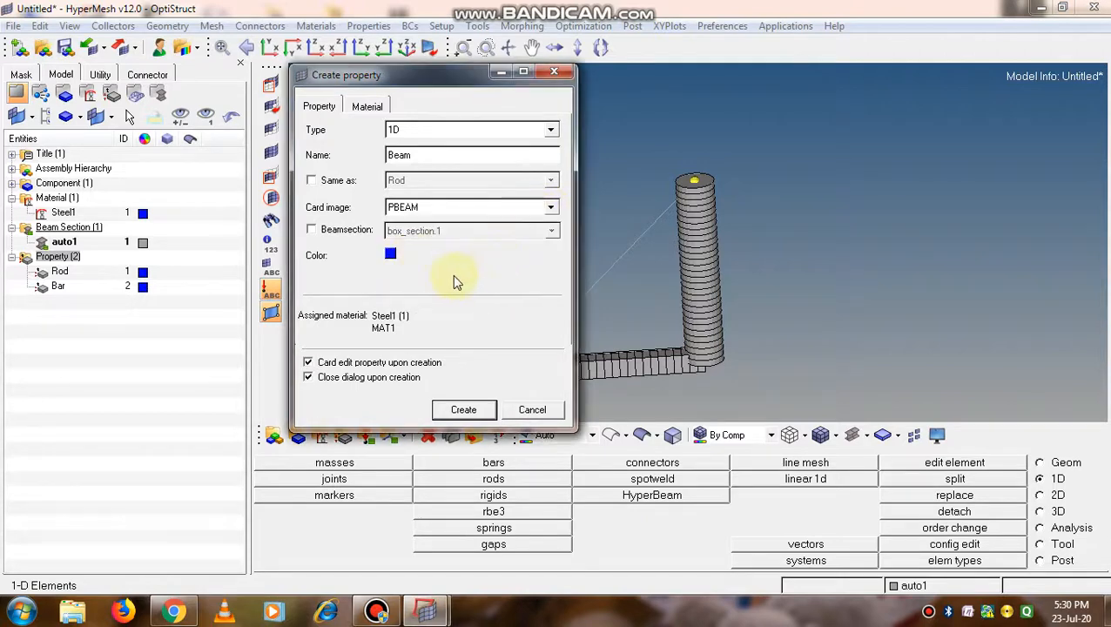
{"action": "left_click", "coordinate": [311, 229]}
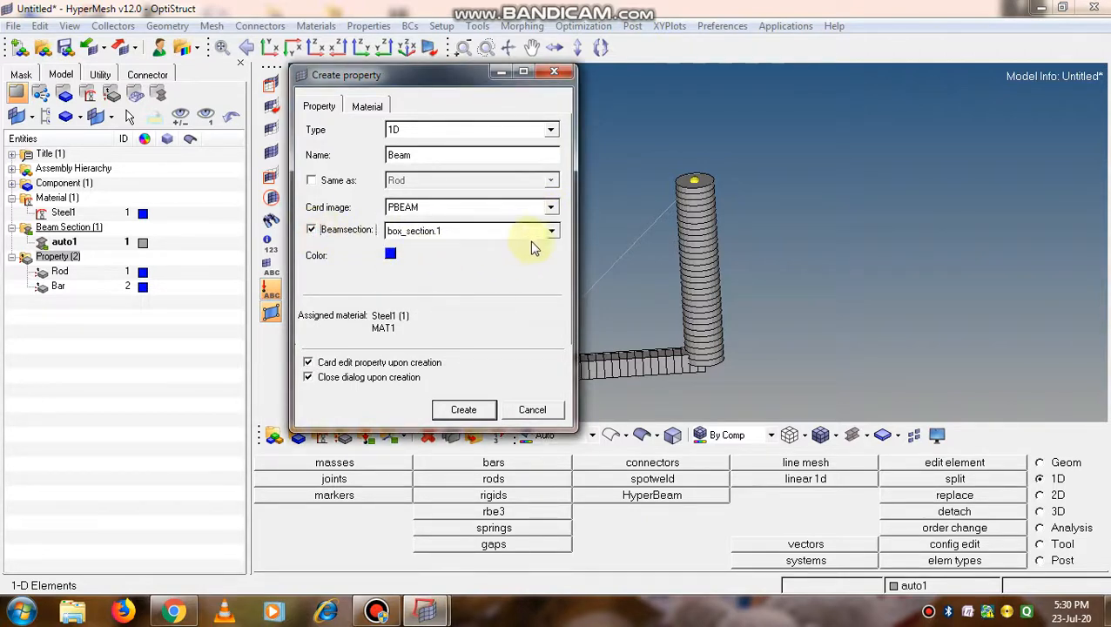
{"action": "left_click", "coordinate": [552, 231]}
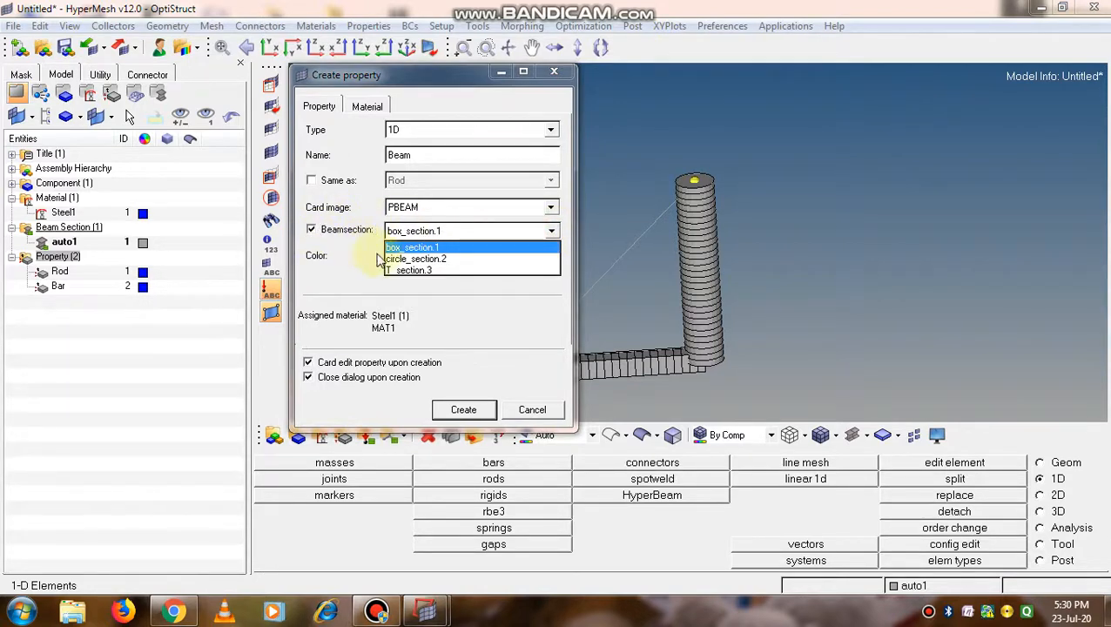
{"action": "left_click", "coordinate": [421, 271]}
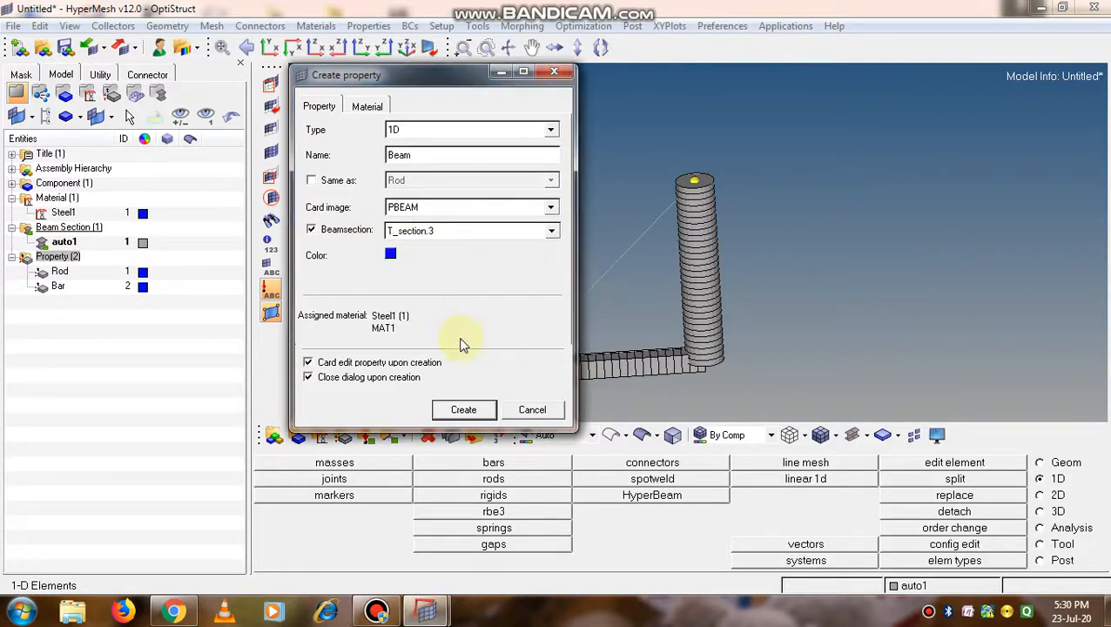
{"action": "left_click", "coordinate": [467, 413]}
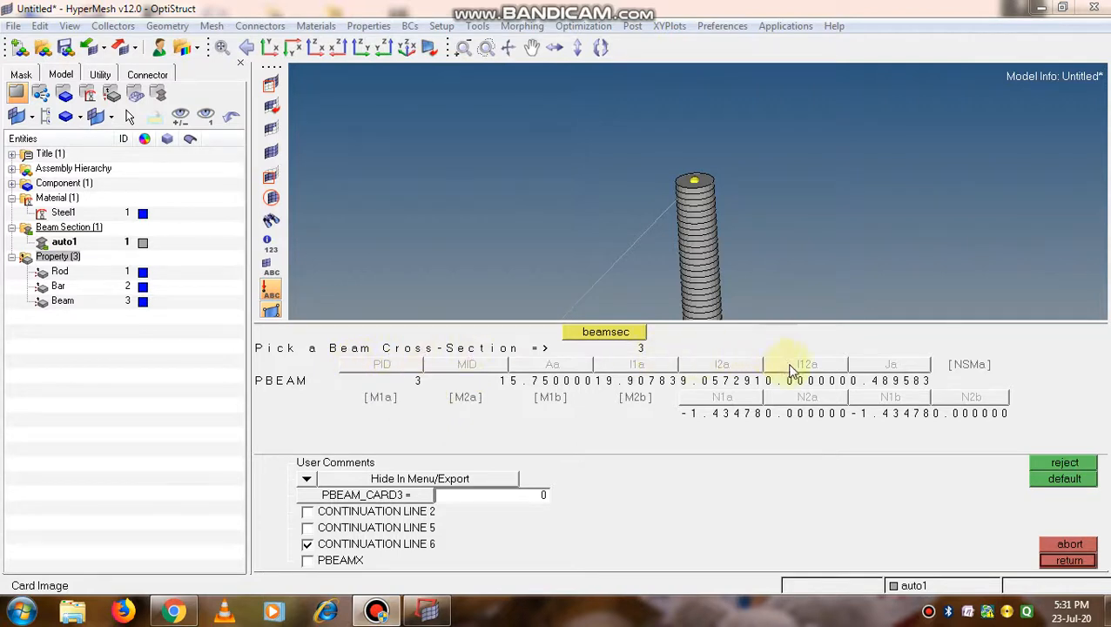
{"action": "left_click", "coordinate": [1066, 561]}
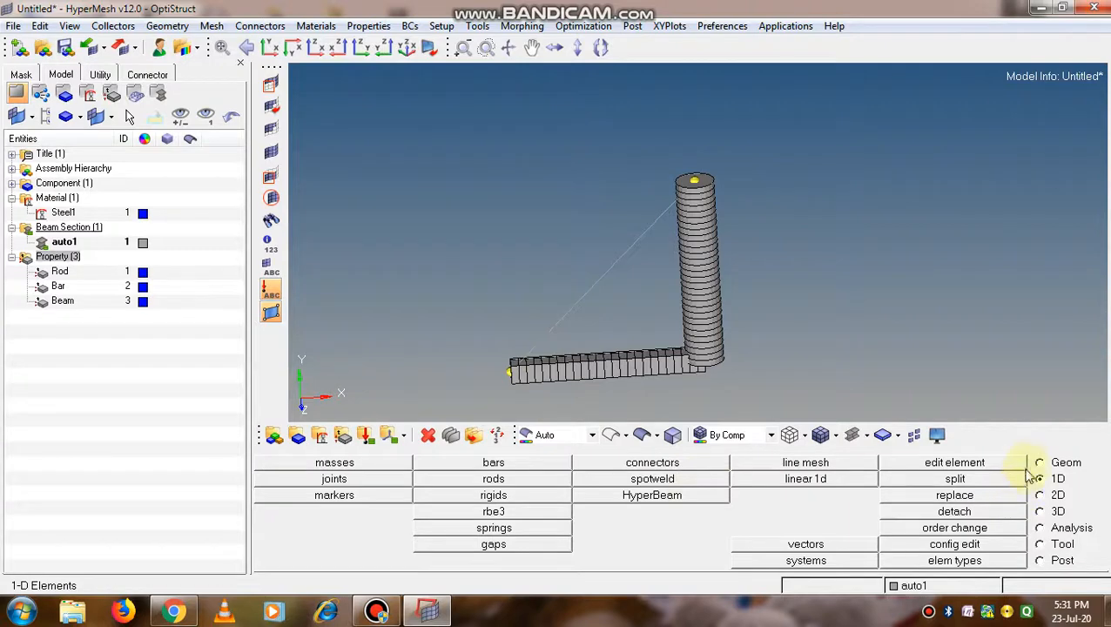
Open the line mesh setup and look through the available element configurations, keeping bar2 selected
{"action": "left_click", "coordinate": [815, 469]}
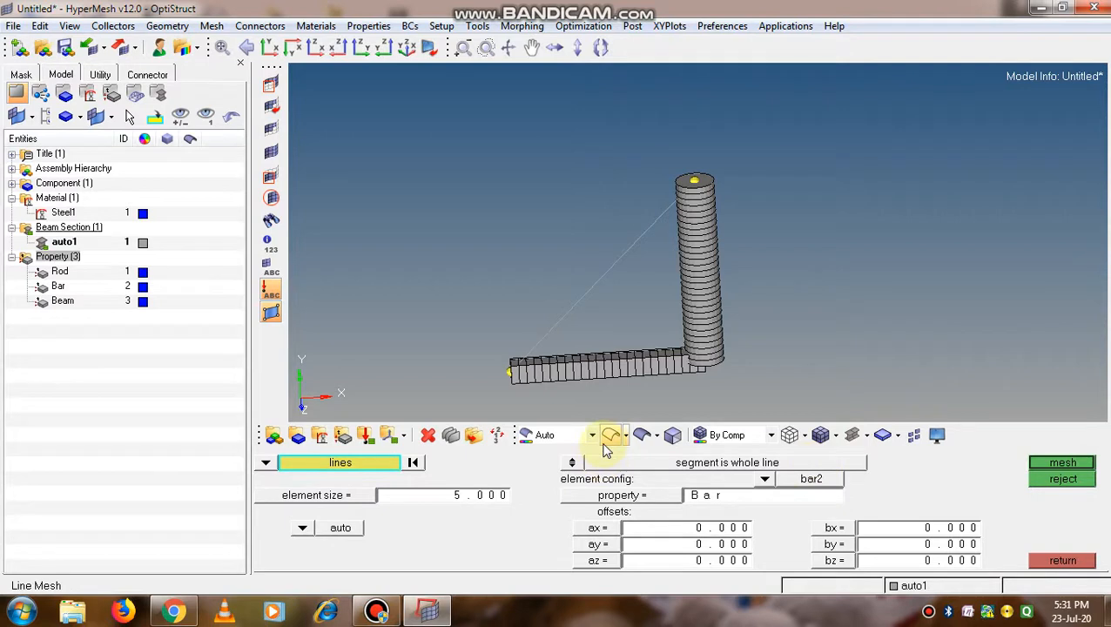
{"action": "left_click", "coordinate": [765, 479]}
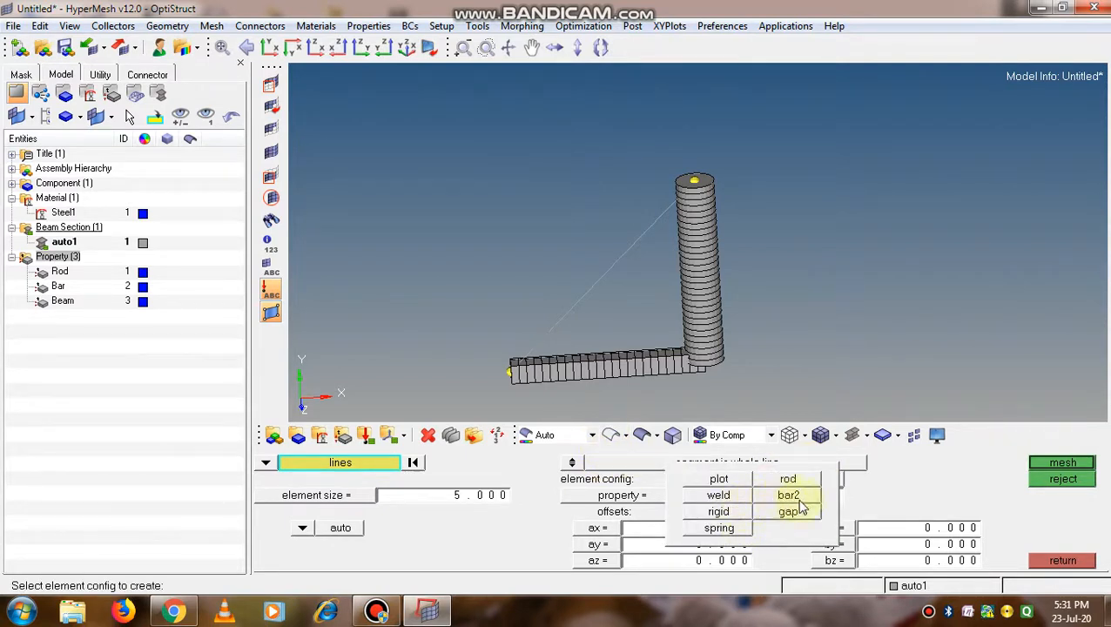
{"action": "left_click", "coordinate": [763, 479]}
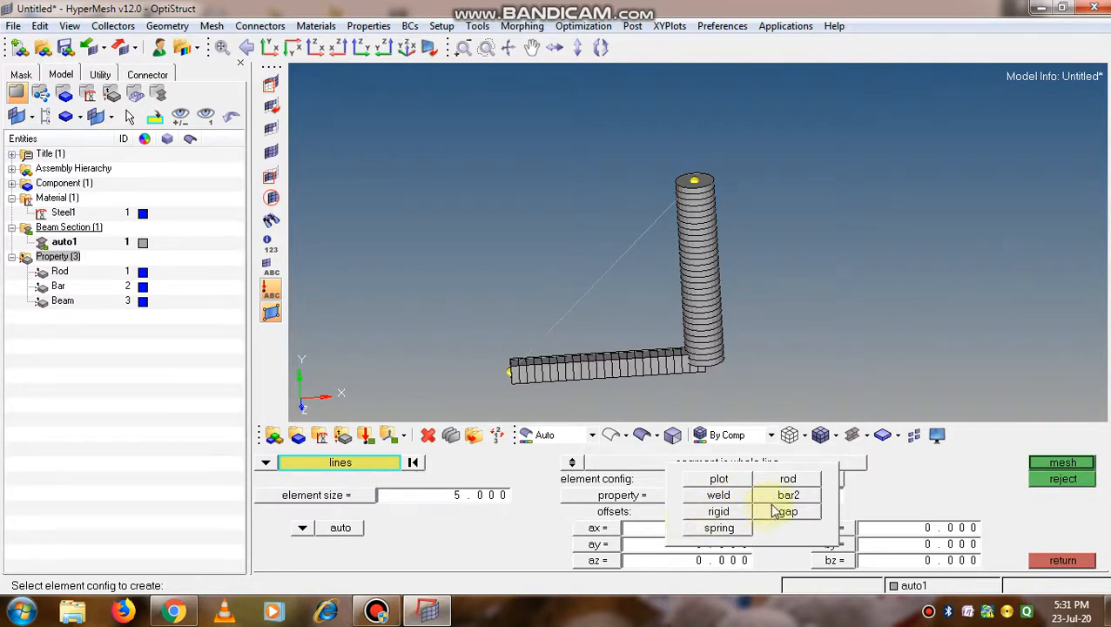
{"action": "left_click", "coordinate": [799, 495]}
{"action": "left_click", "coordinate": [763, 480]}
{"action": "left_click", "coordinate": [788, 494]}
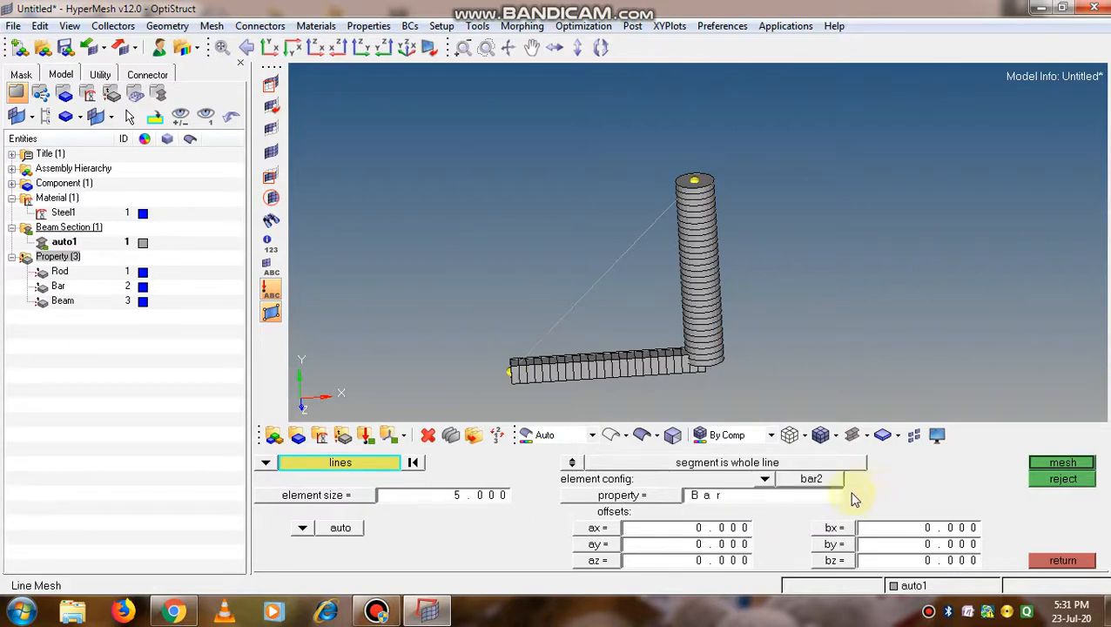
{"action": "left_click", "coordinate": [768, 481]}
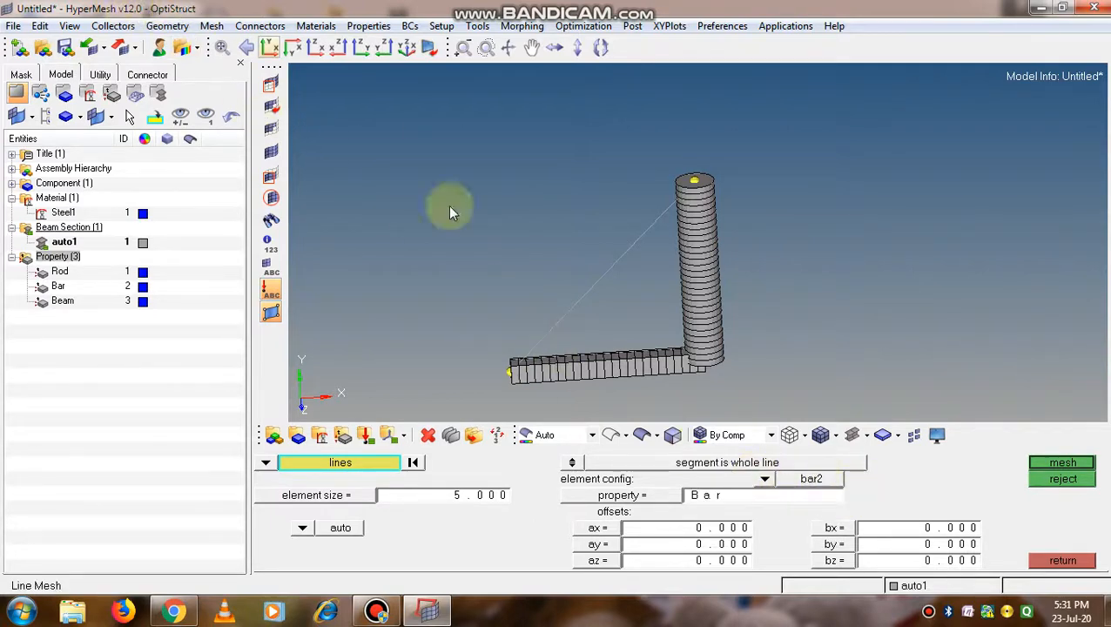
{"action": "left_click", "coordinate": [766, 478]}
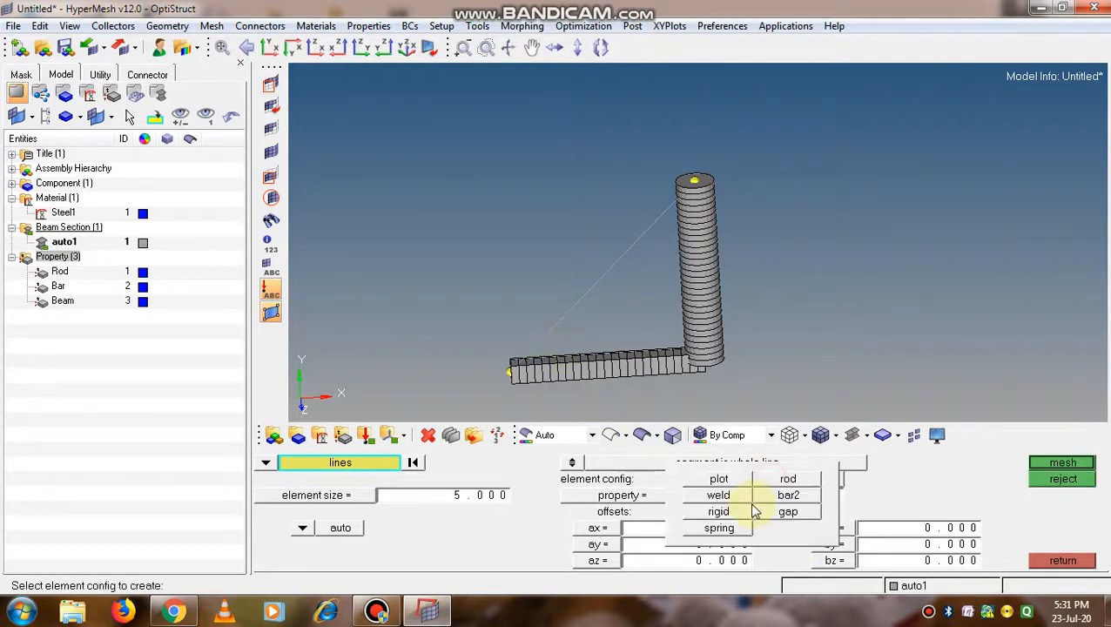
{"action": "left_click", "coordinate": [767, 481]}
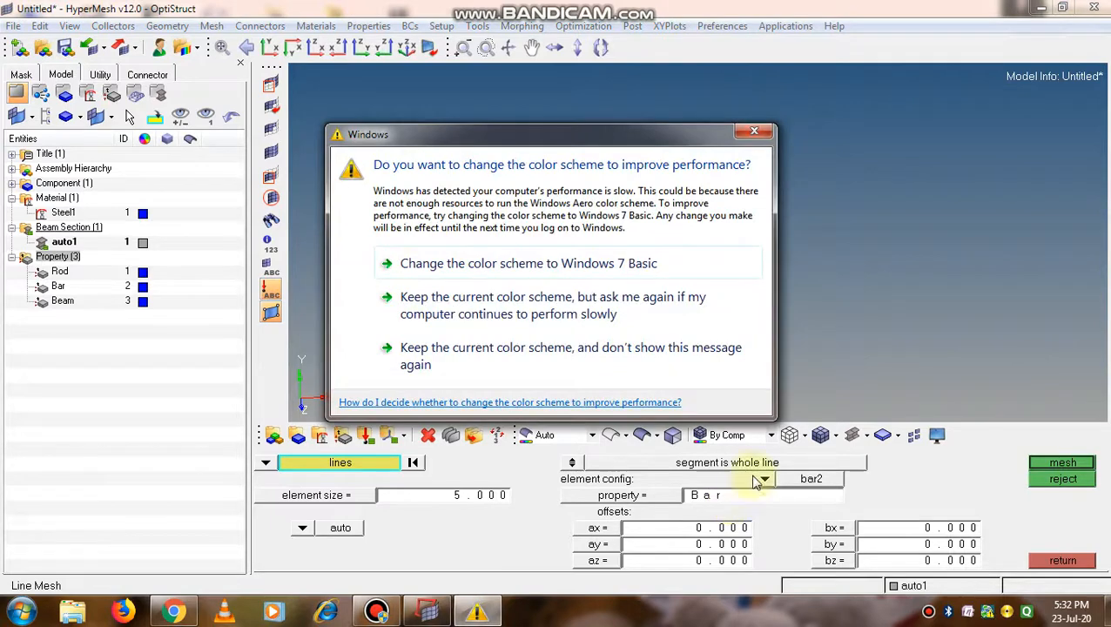
Dismiss the Windows color scheme prompt and set the line mesh element configuration to rod
{"action": "left_click", "coordinate": [741, 141]}
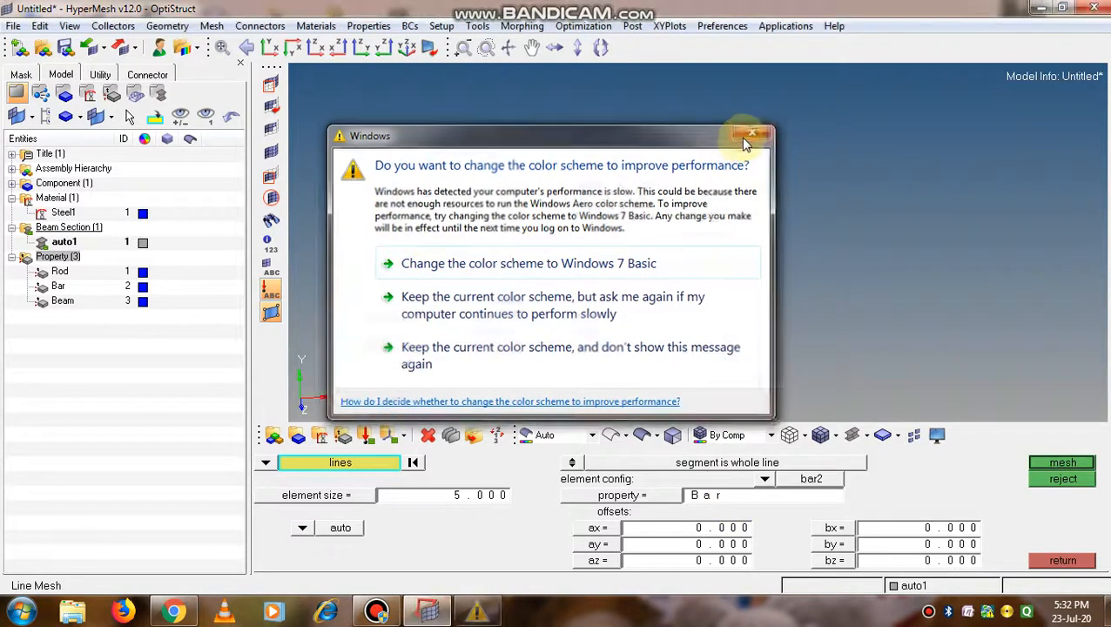
{"action": "left_click", "coordinate": [764, 480]}
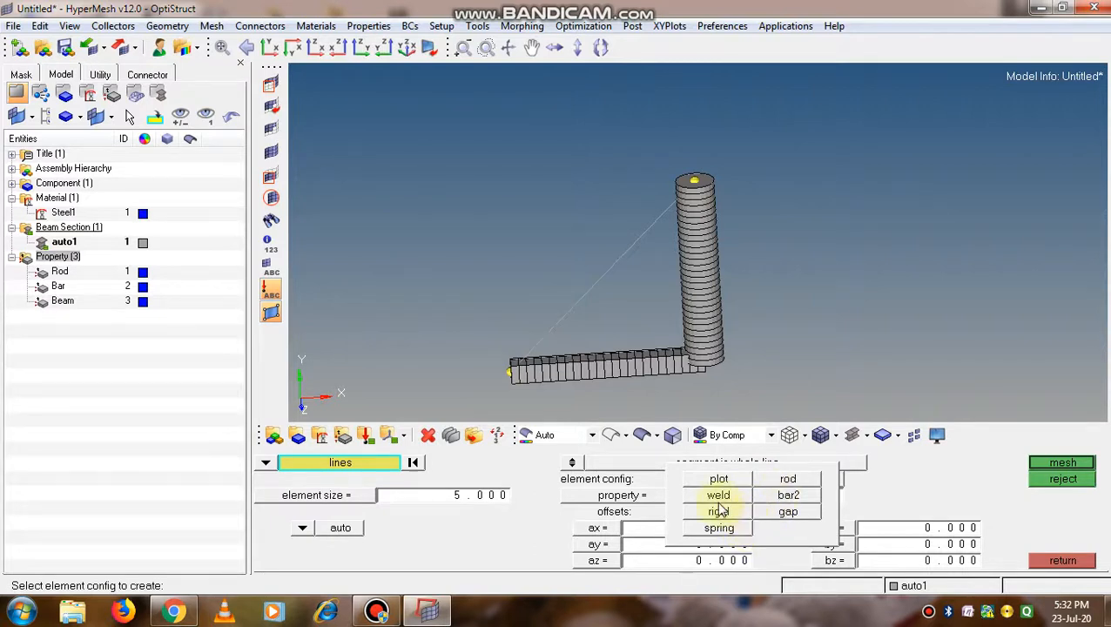
{"action": "left_click", "coordinate": [781, 482]}
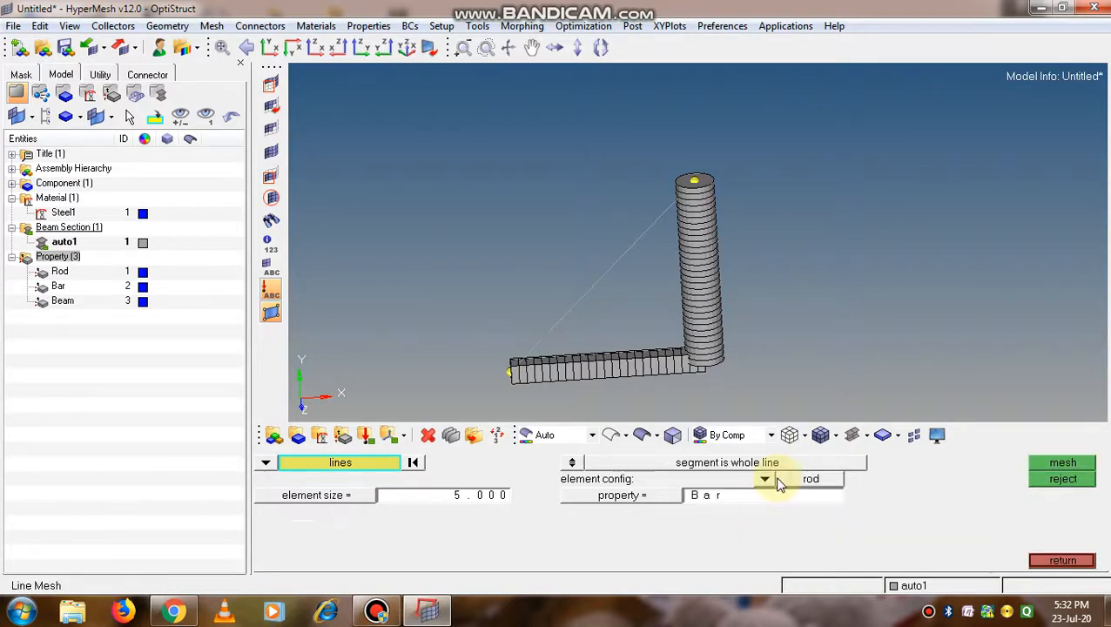
Assign the Beam property to the line mesh, keeping the element configuration set to rod
{"action": "left_click", "coordinate": [669, 496]}
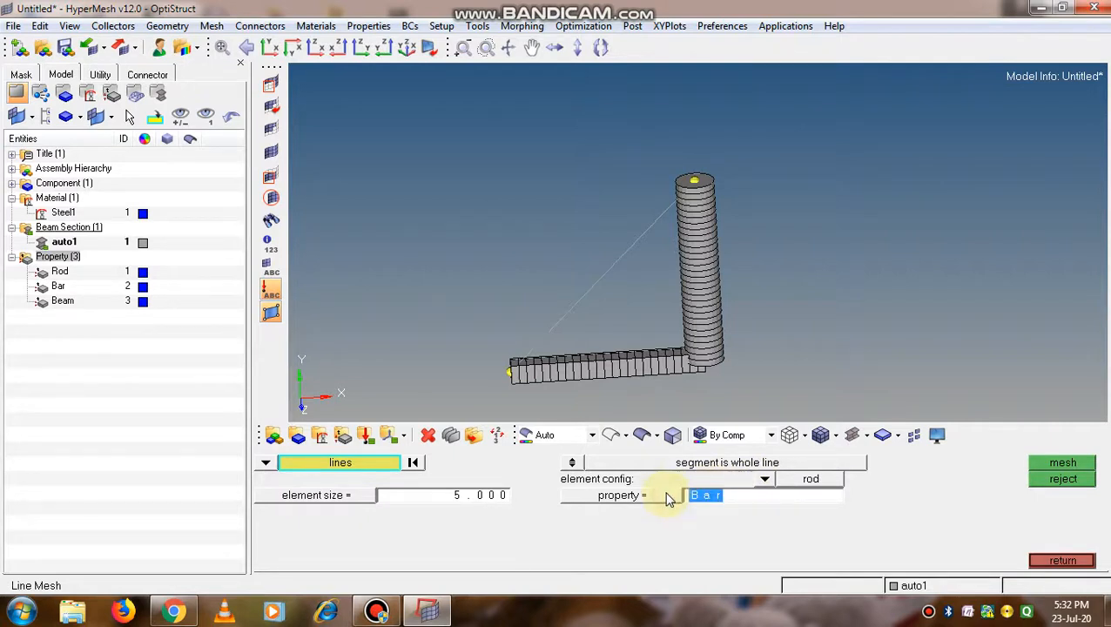
{"action": "left_click", "coordinate": [652, 496]}
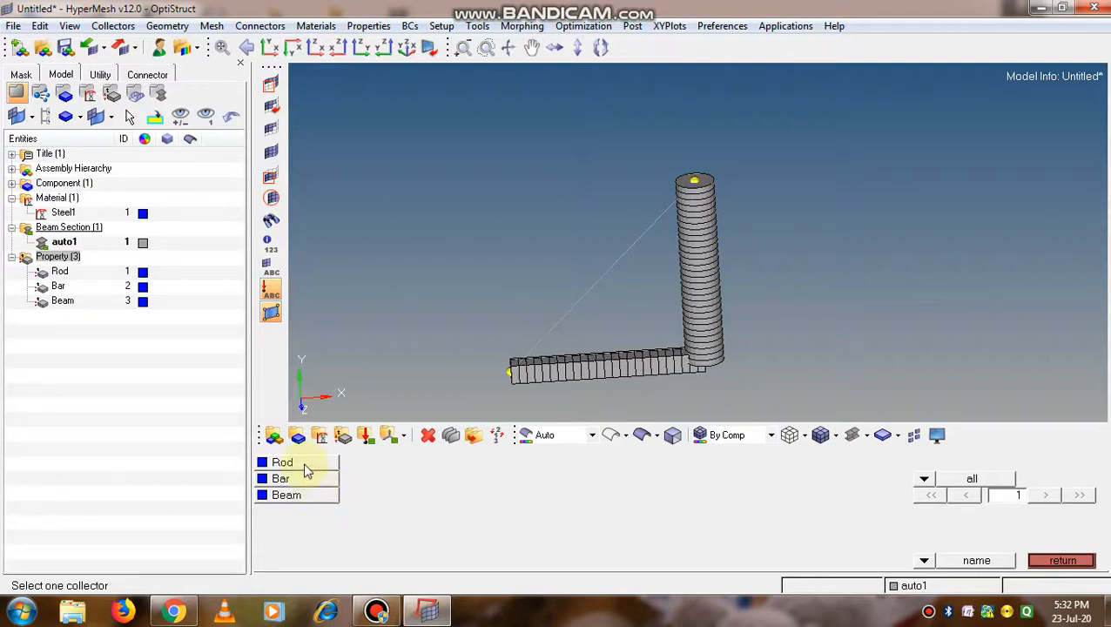
{"action": "left_click", "coordinate": [315, 497]}
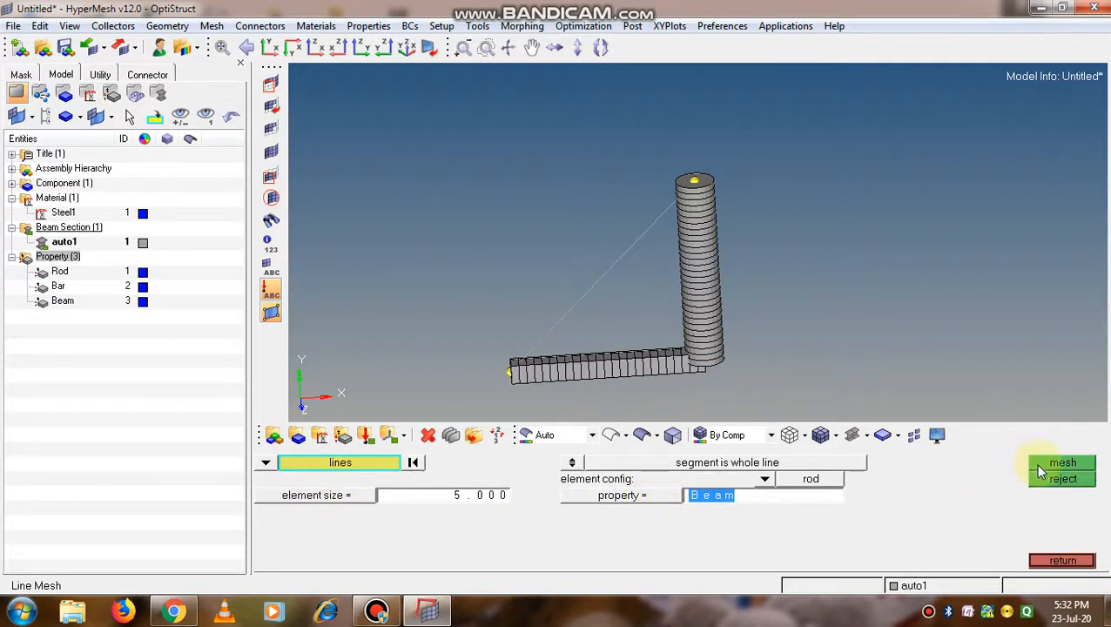
{"action": "left_click", "coordinate": [765, 481]}
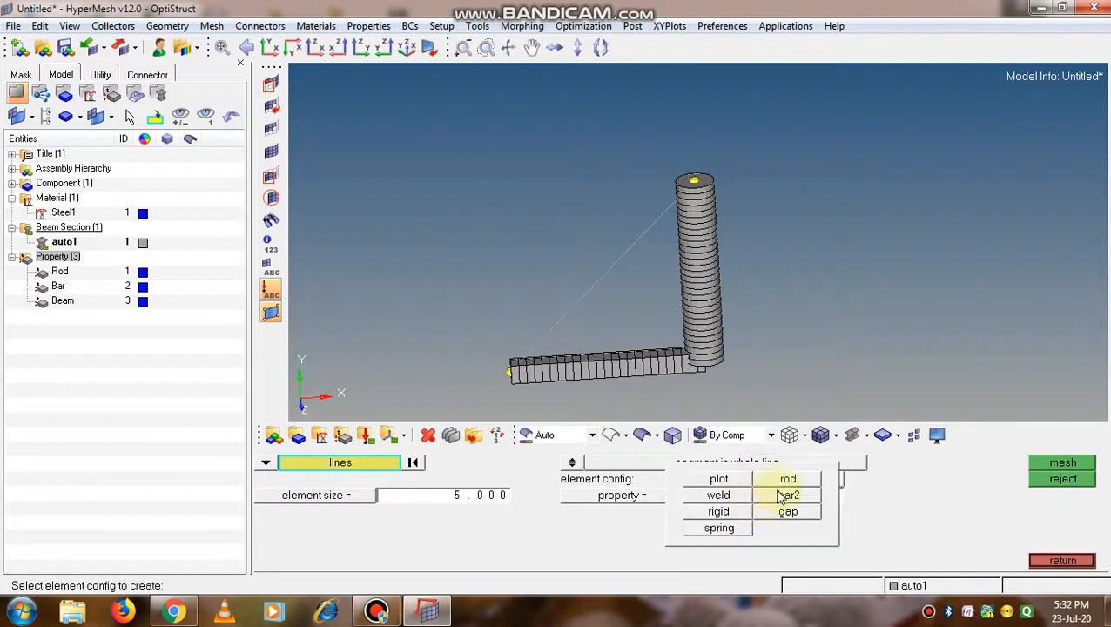
{"action": "left_click", "coordinate": [788, 479]}
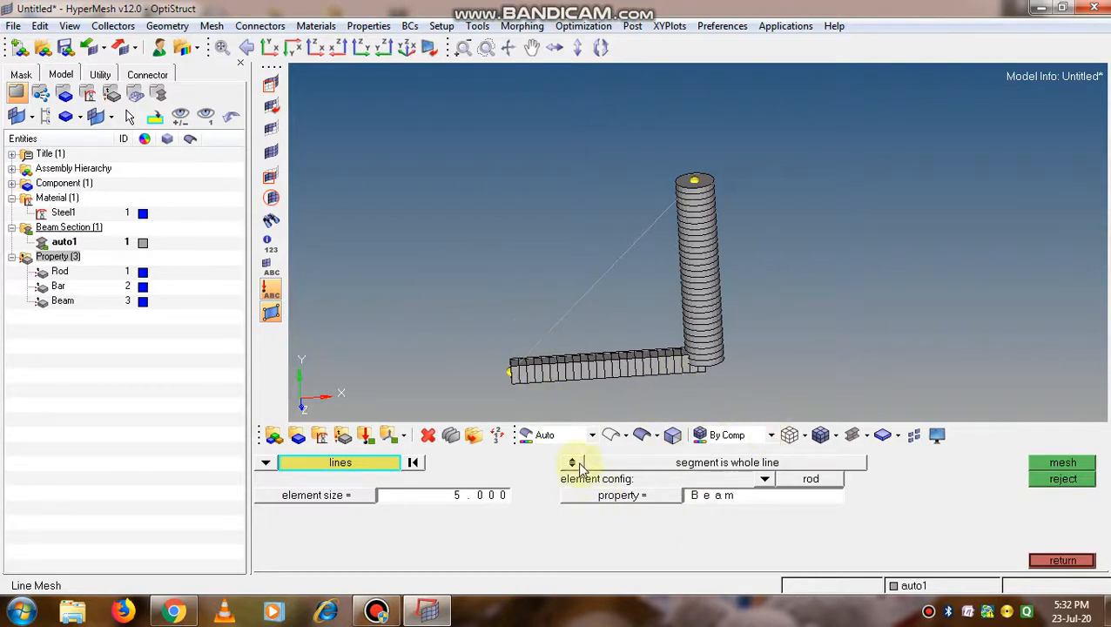
{"action": "left_click", "coordinate": [609, 496]}
{"action": "left_click", "coordinate": [608, 495]}
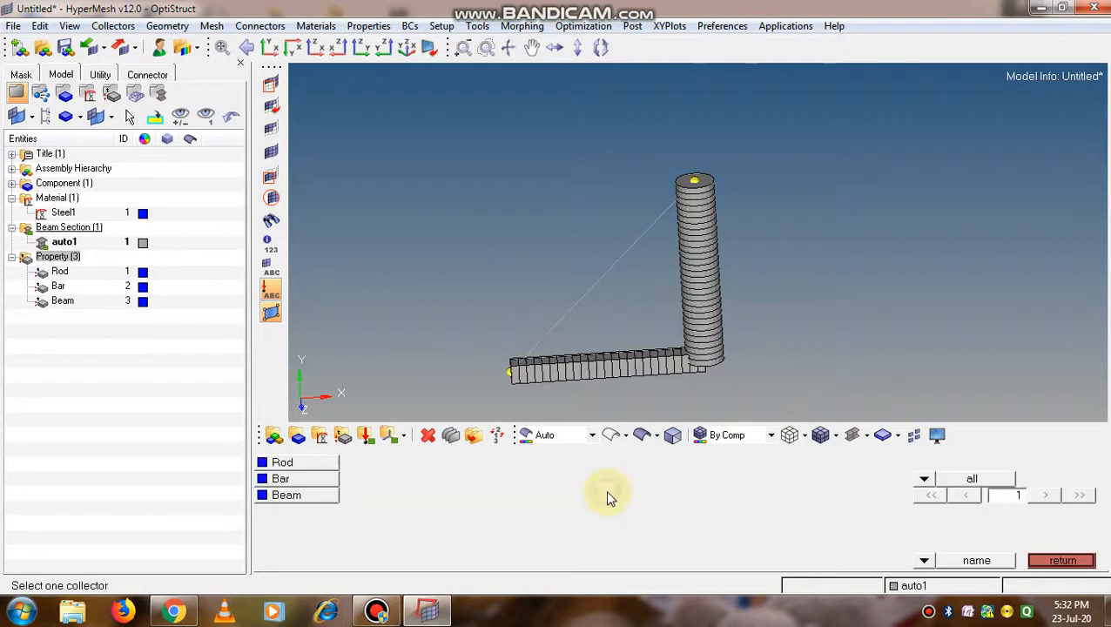
{"action": "left_click", "coordinate": [312, 495]}
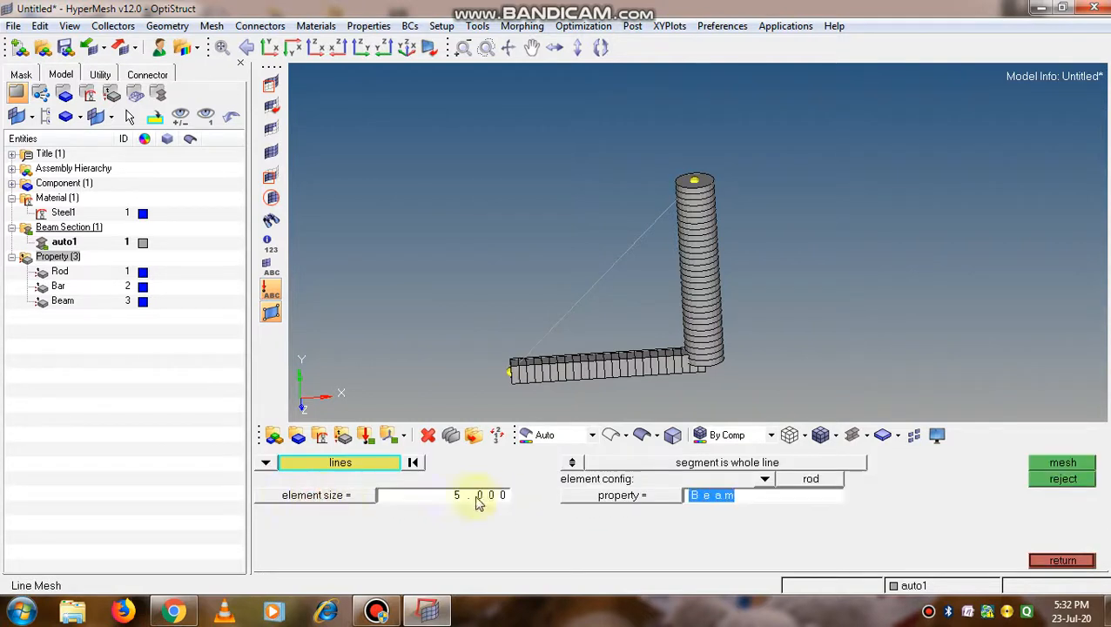
Select the frame's diagonal line and start meshing it with rod elements at element size 5
{"action": "left_click", "coordinate": [574, 312]}
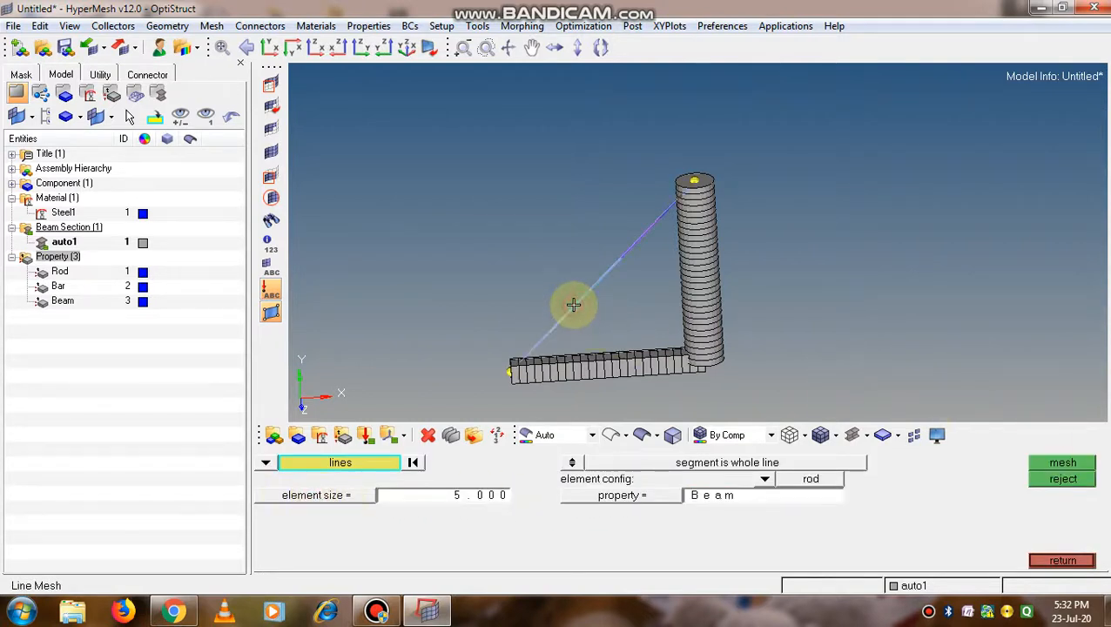
{"action": "left_click", "coordinate": [1058, 466]}
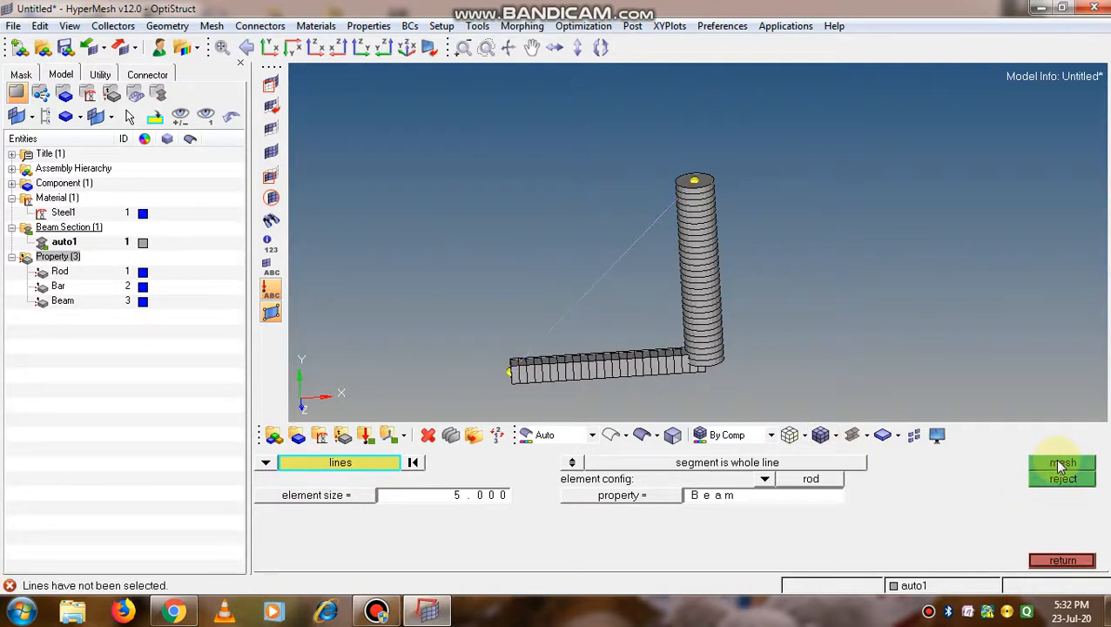
{"action": "left_click", "coordinate": [592, 294]}
{"action": "middle_click", "coordinate": [592, 294]}
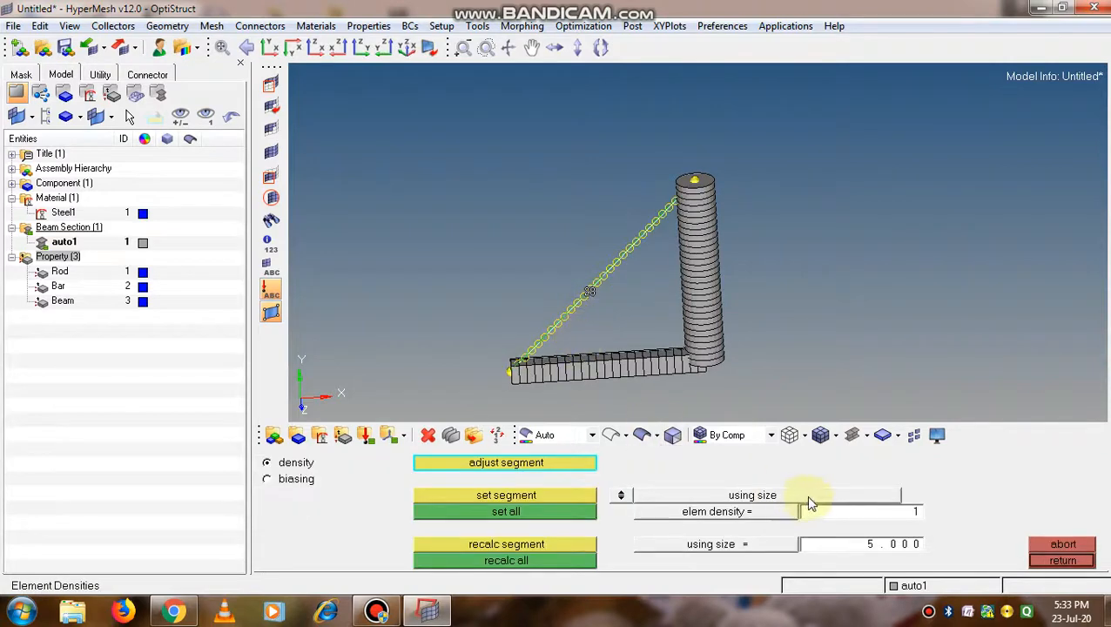
Dismiss the Windows color scheme prompt, then accept the diagonal line's mesh with a density of 30 and leave line meshing
{"action": "scroll", "coordinate": [678, 319], "scroll_direction": "up", "scroll_amount": 2}
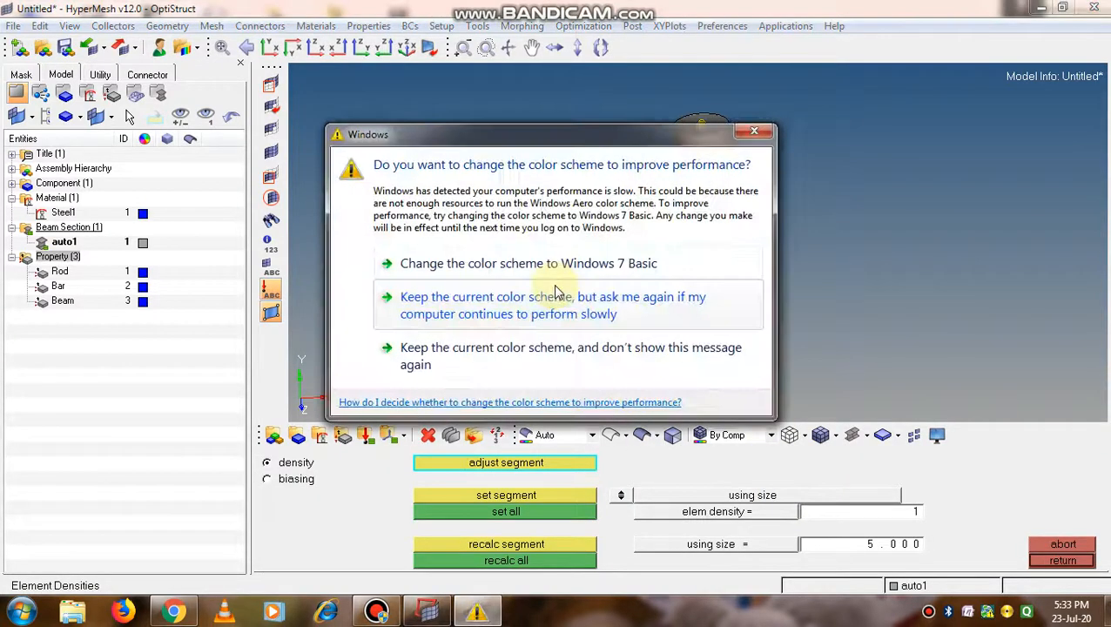
{"action": "left_click", "coordinate": [754, 131]}
{"action": "left_click", "coordinate": [550, 280]}
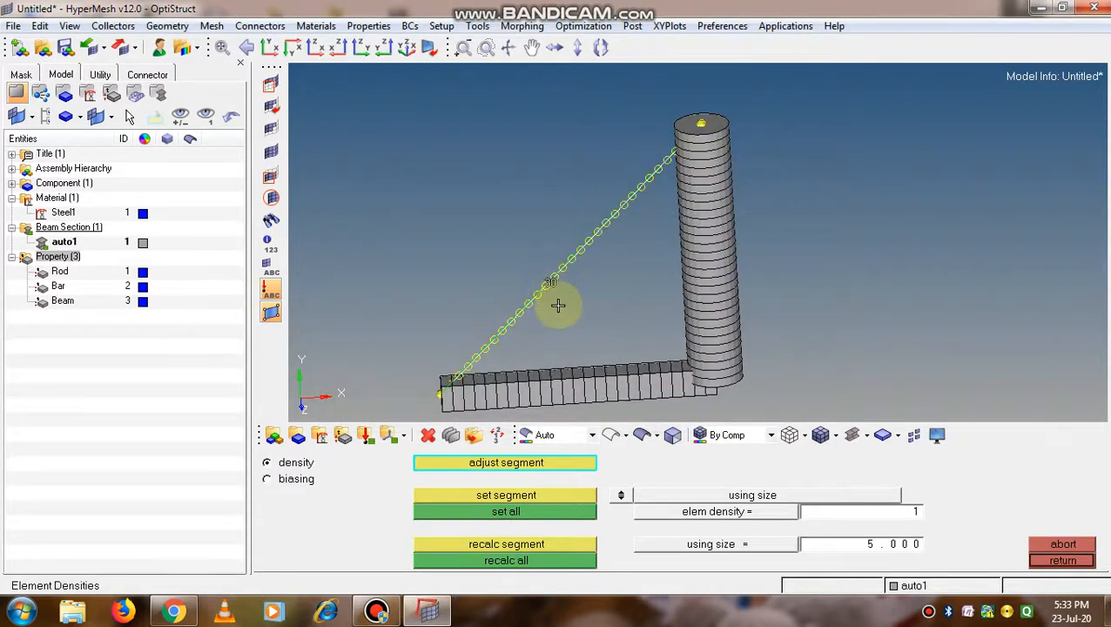
{"action": "middle_click", "coordinate": [560, 305]}
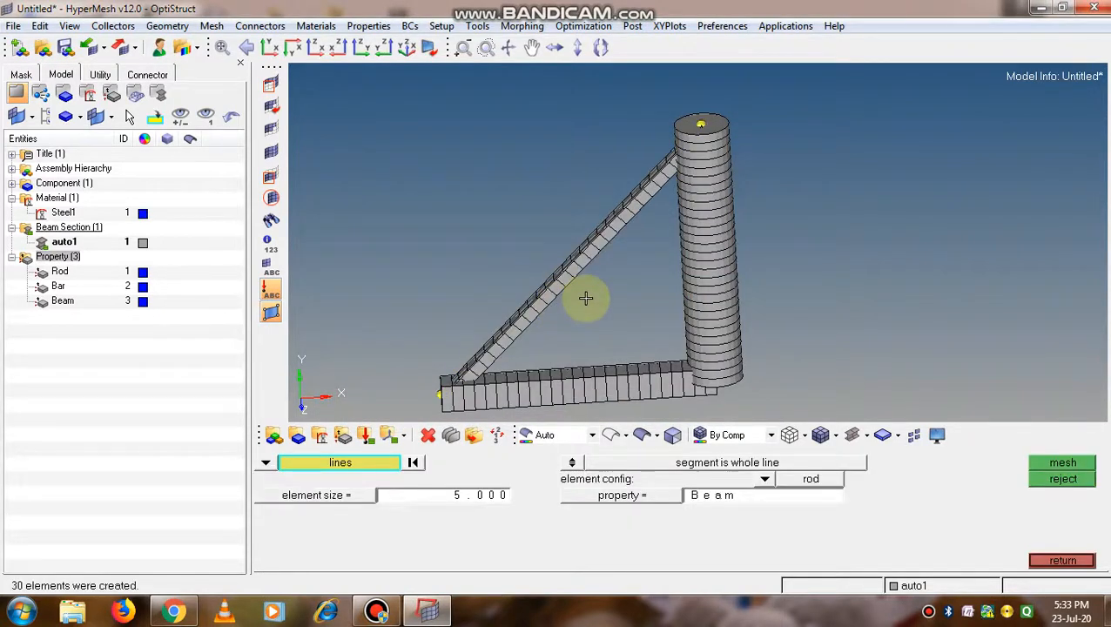
{"action": "scroll", "coordinate": [586, 298], "scroll_direction": "down", "scroll_amount": 2}
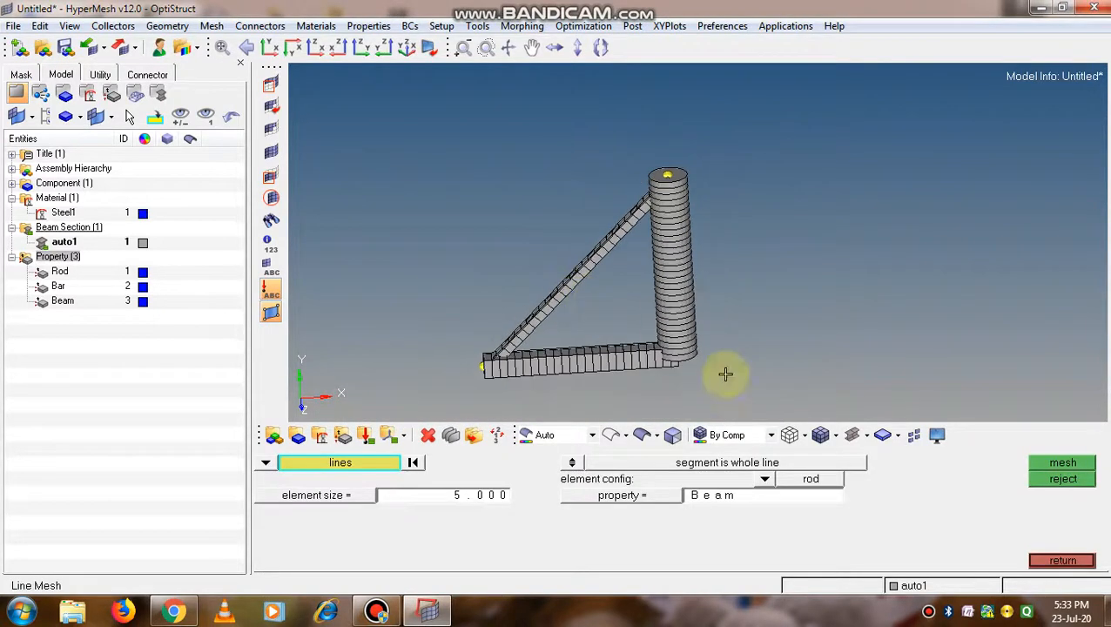
{"action": "left_click", "coordinate": [1063, 561]}
Examine up close the cross-sections at the open corner where the diagonal and horizontal members meet
{"action": "left_click_drag", "start_coordinate": [508, 308], "coordinate": [610, 269], "text": "ctrl"}
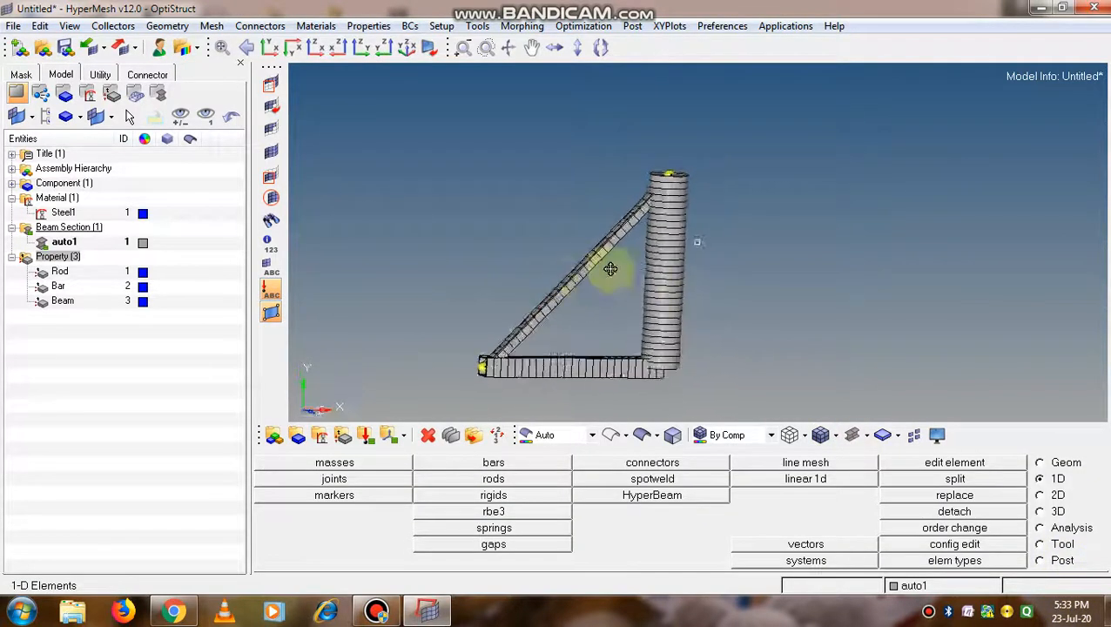
{"action": "scroll", "coordinate": [520, 340], "scroll_direction": "up", "scroll_amount": 4}
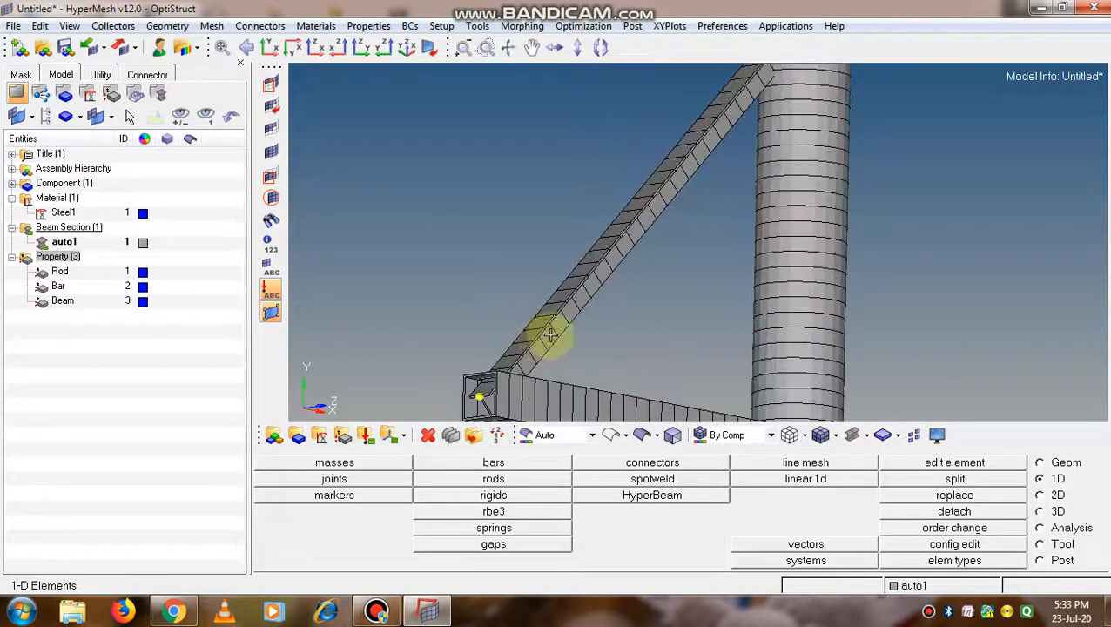
{"action": "scroll", "coordinate": [550, 335], "scroll_direction": "down", "scroll_amount": 4}
{"action": "left_click_drag", "start_coordinate": [551, 337], "coordinate": [629, 301], "text": "ctrl"}
{"action": "scroll", "coordinate": [585, 349], "scroll_direction": "up", "scroll_amount": 4}
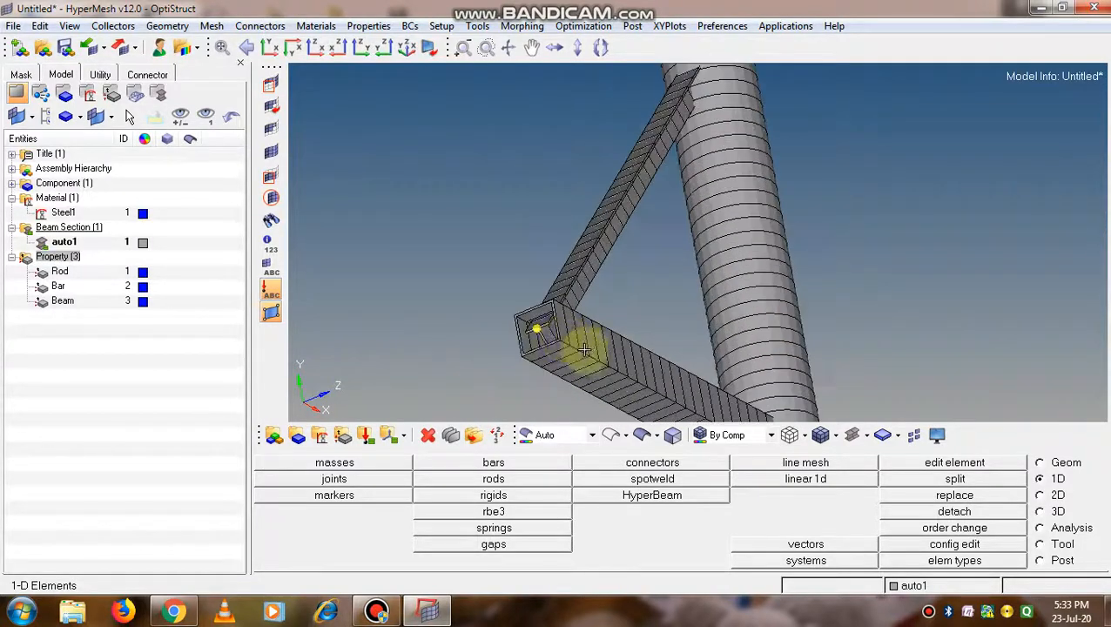
{"action": "scroll", "coordinate": [552, 342], "scroll_direction": "up", "scroll_amount": 2}
{"action": "left_click_drag", "start_coordinate": [492, 337], "coordinate": [577, 337], "text": "ctrl"}
{"action": "scroll", "coordinate": [581, 338], "scroll_direction": "up", "scroll_amount": 1}
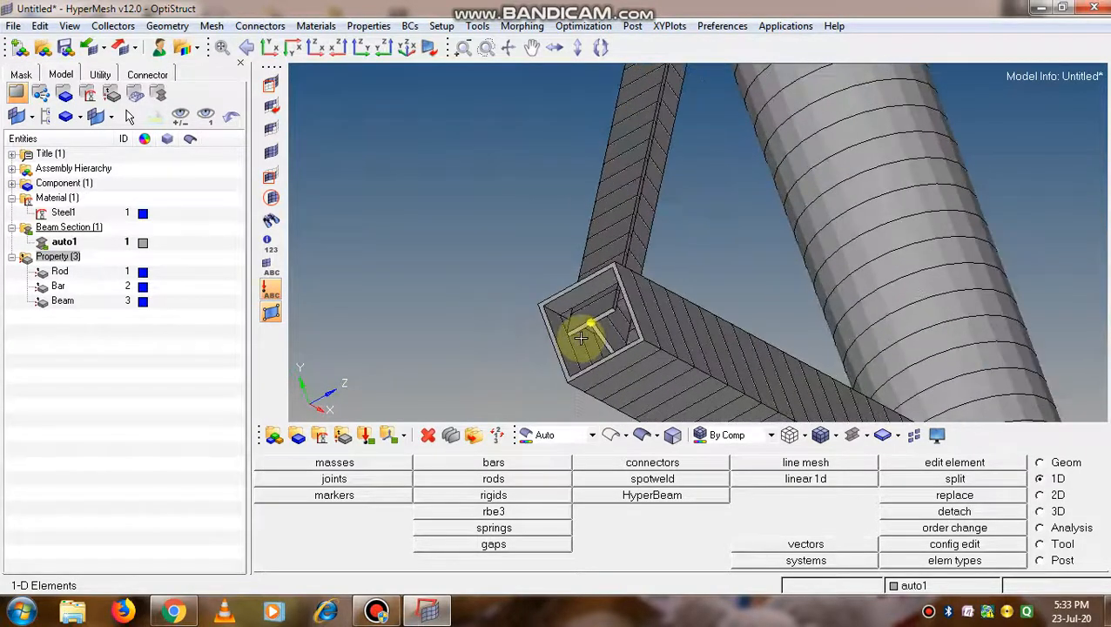
{"action": "scroll", "coordinate": [580, 337], "scroll_direction": "up", "scroll_amount": 1}
{"action": "scroll", "coordinate": [583, 336], "scroll_direction": "down", "scroll_amount": 3}
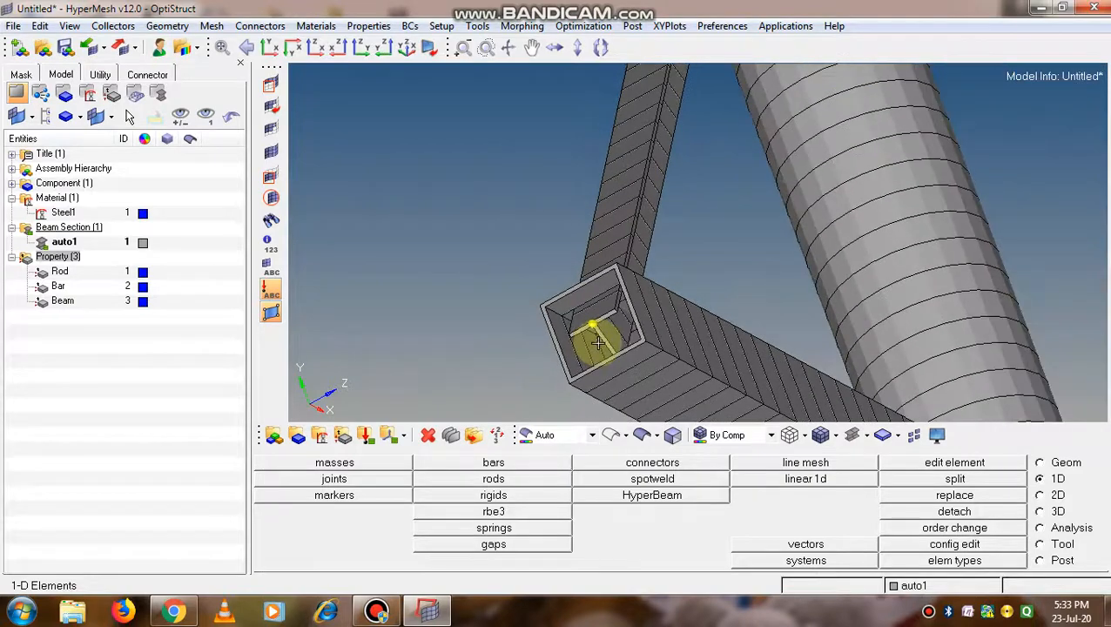
{"action": "left_click_drag", "start_coordinate": [757, 330], "coordinate": [649, 357], "text": "ctrl"}
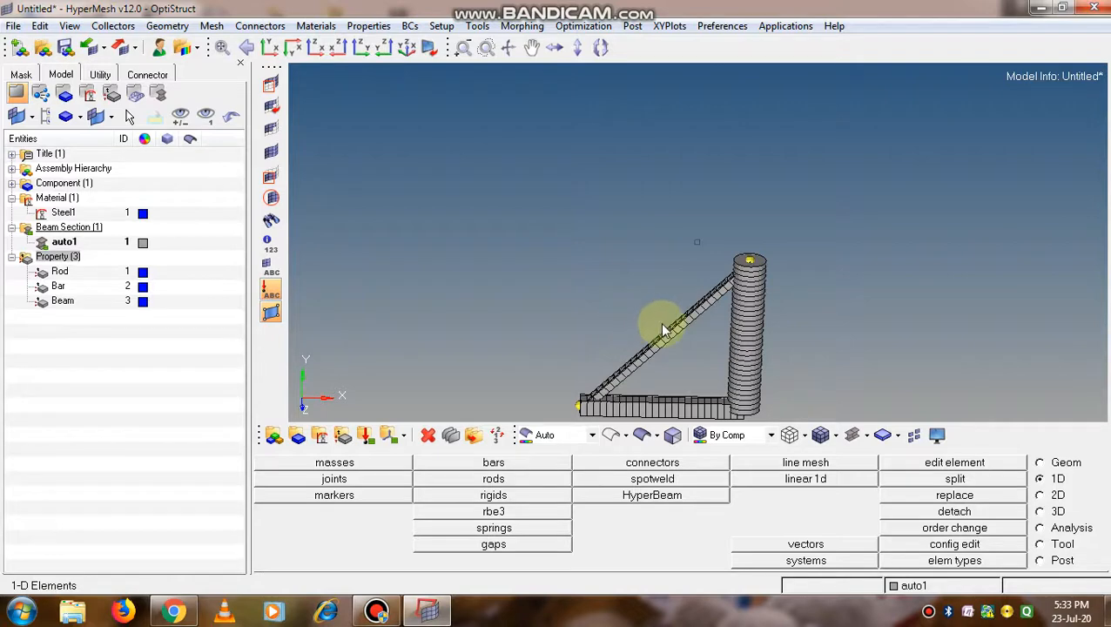
Review the complete meshed frame from several angles, comparing the section shapes of its vertical, horizontal and diagonal members
{"action": "scroll", "coordinate": [649, 332], "scroll_direction": "down", "scroll_amount": 2}
{"action": "left_click_drag", "start_coordinate": [655, 340], "coordinate": [526, 349], "text": "ctrl"}
{"action": "scroll", "coordinate": [653, 393], "scroll_direction": "up", "scroll_amount": 4}
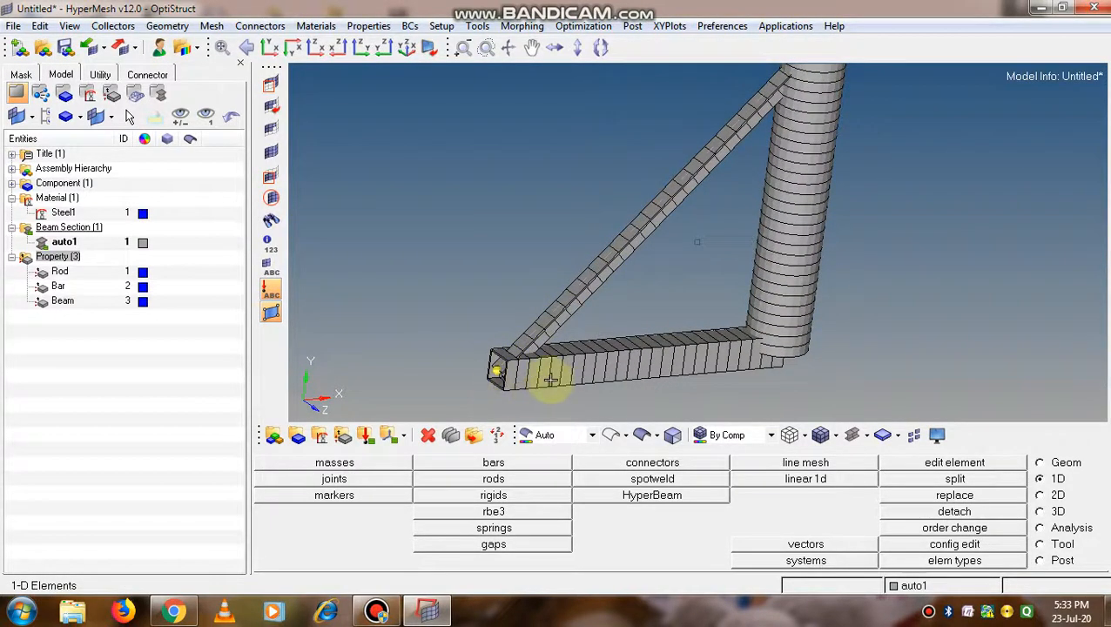
{"action": "scroll", "coordinate": [566, 379], "scroll_direction": "down", "scroll_amount": 3}
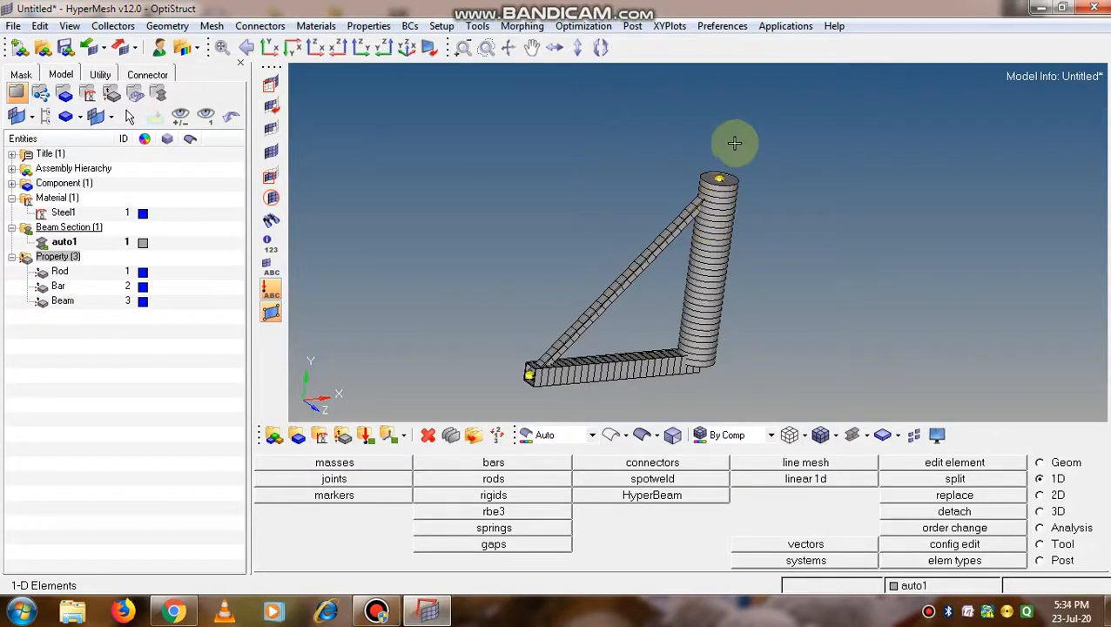
{"action": "scroll", "coordinate": [662, 263], "scroll_direction": "up", "scroll_amount": 3}
{"action": "scroll", "coordinate": [699, 290], "scroll_direction": "down", "scroll_amount": 3}
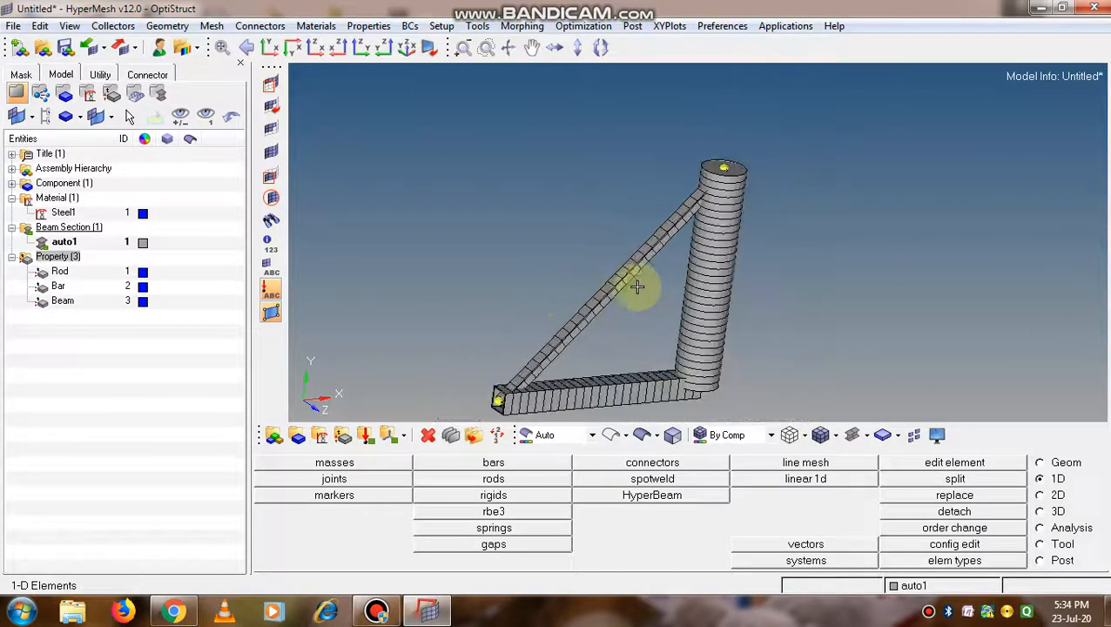
{"action": "scroll", "coordinate": [596, 295], "scroll_direction": "up", "scroll_amount": 1}
{"action": "scroll", "coordinate": [595, 295], "scroll_direction": "up", "scroll_amount": 5}
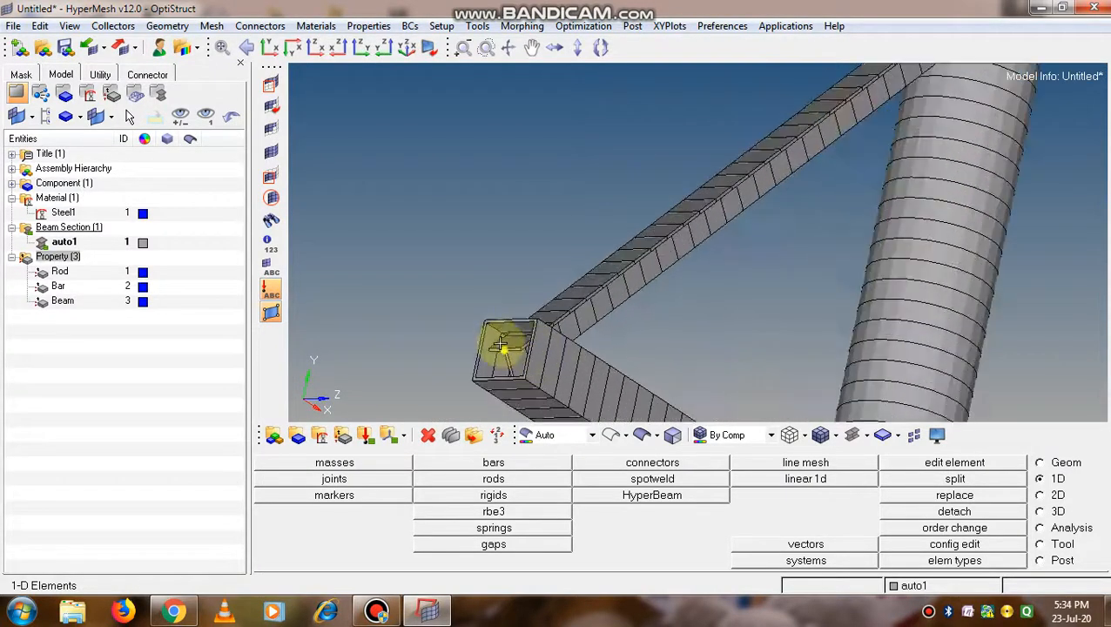
{"action": "scroll", "coordinate": [502, 348], "scroll_direction": "down", "scroll_amount": 6}
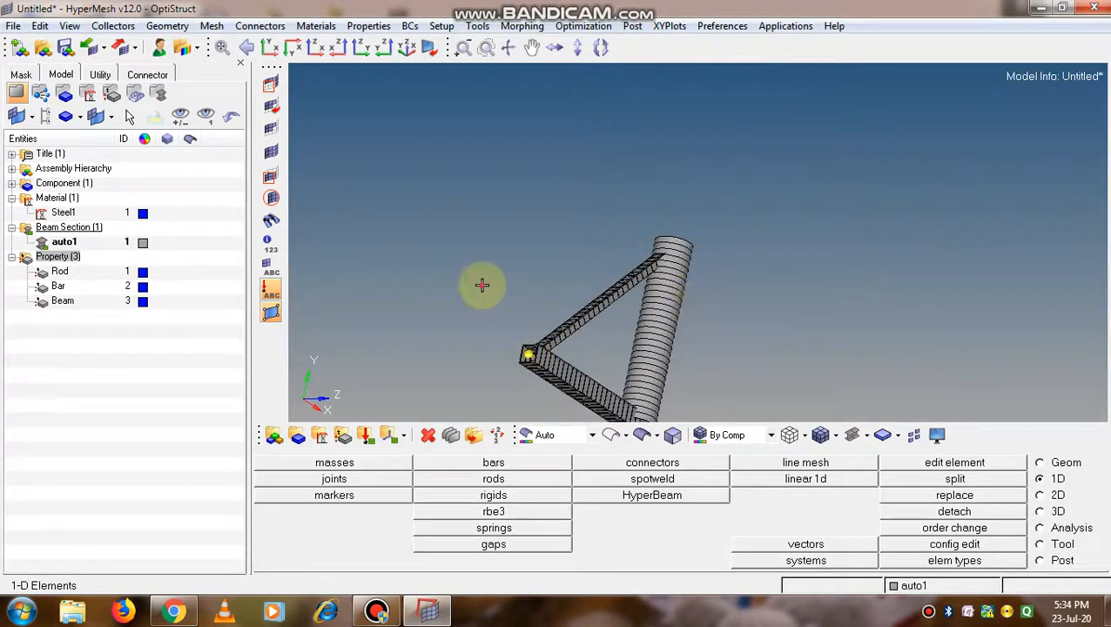
{"action": "left_click_drag", "start_coordinate": [540, 312], "coordinate": [643, 318], "text": "ctrl"}
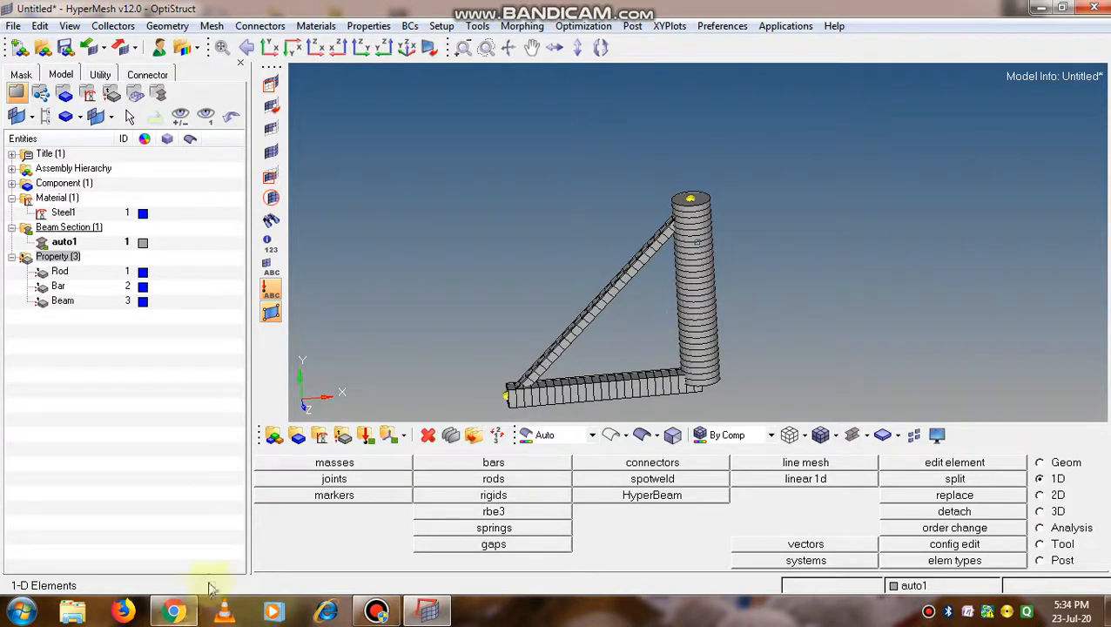
{"action": "left_click", "coordinate": [376, 612]}
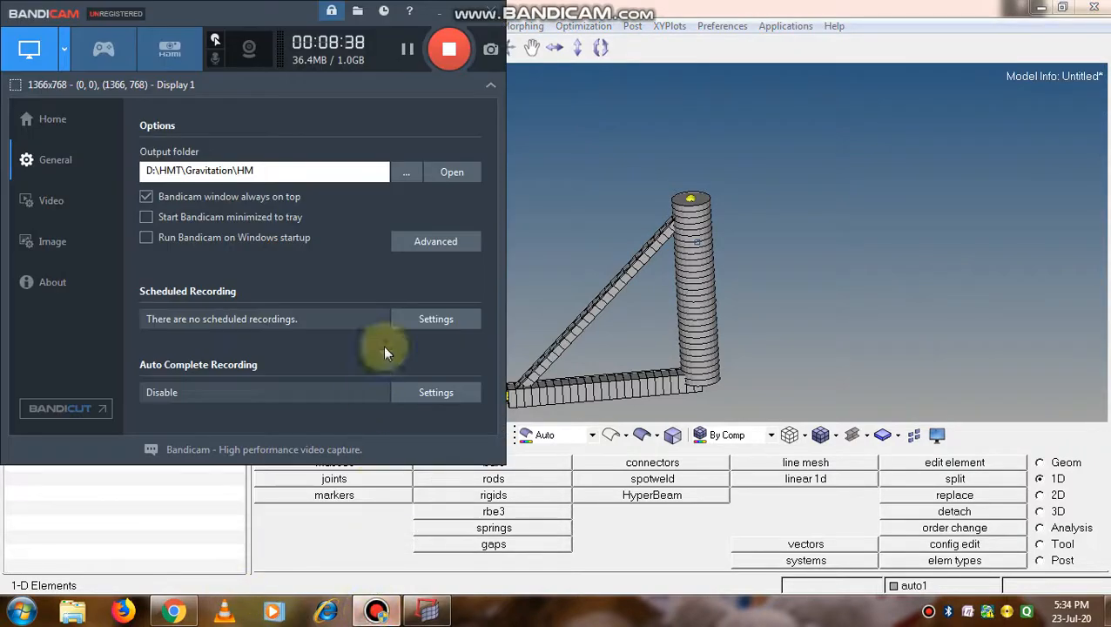